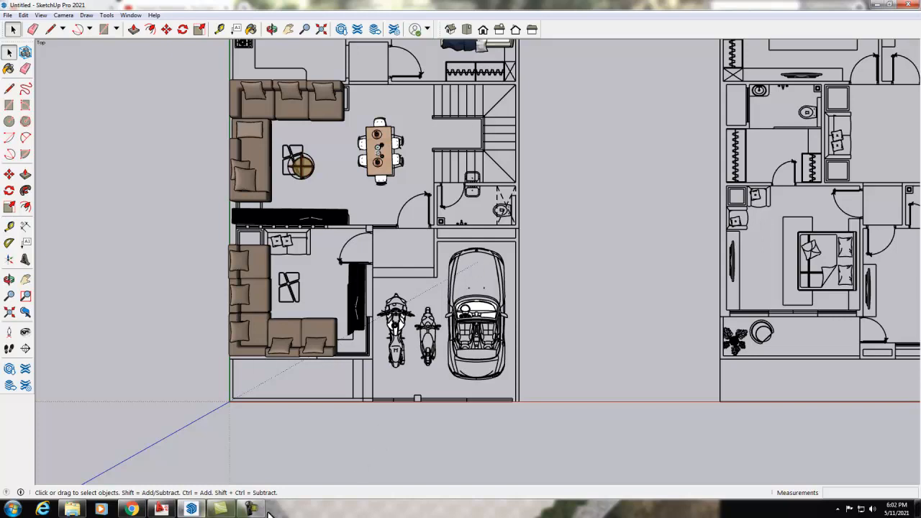
left_click(256, 514)
left_click(255, 513)
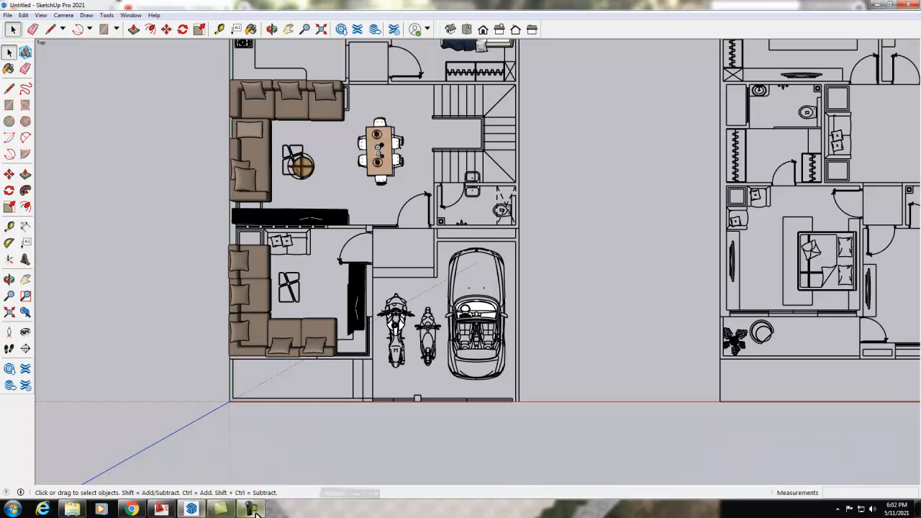
left_click(273, 29)
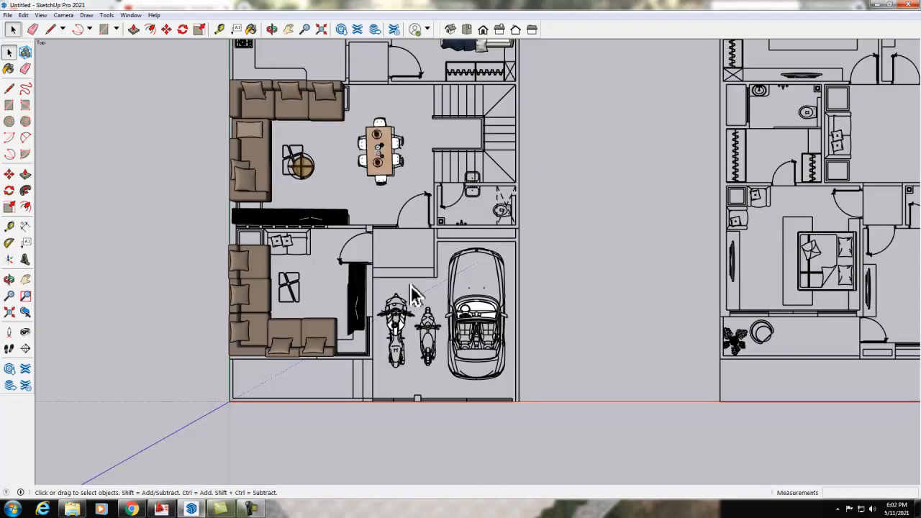
scroll(353, 250, "down", 3)
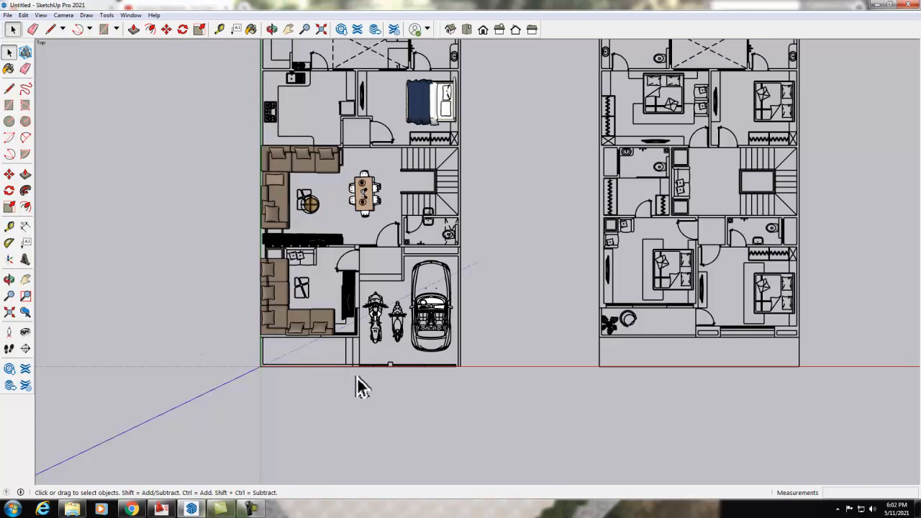
scroll(370, 370, "down", 1)
scroll(536, 288, "up", 1)
scroll(407, 189, "up", 2)
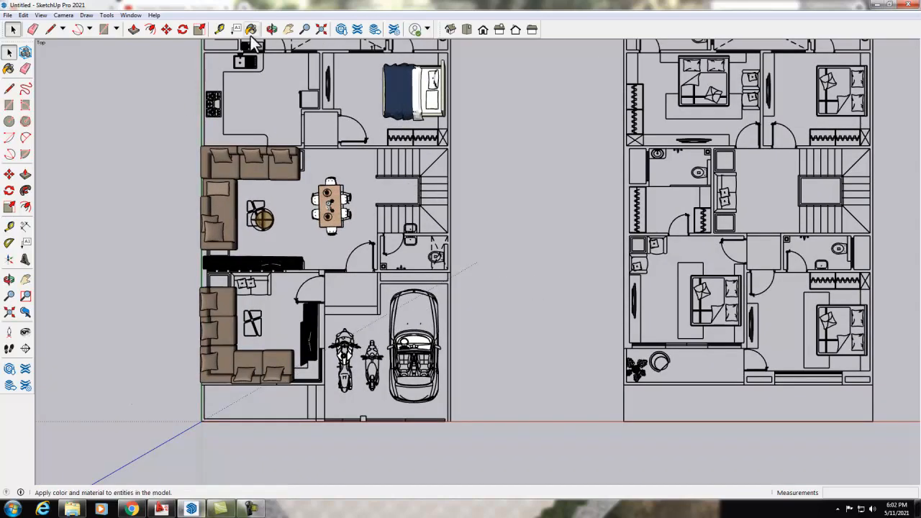
Step: Examine the furnished ground-floor plan in 3D from several angles, covering the sofas, TV units, bed and parking area
left_click(271, 29)
left_click_drag(345, 385, 213, 229)
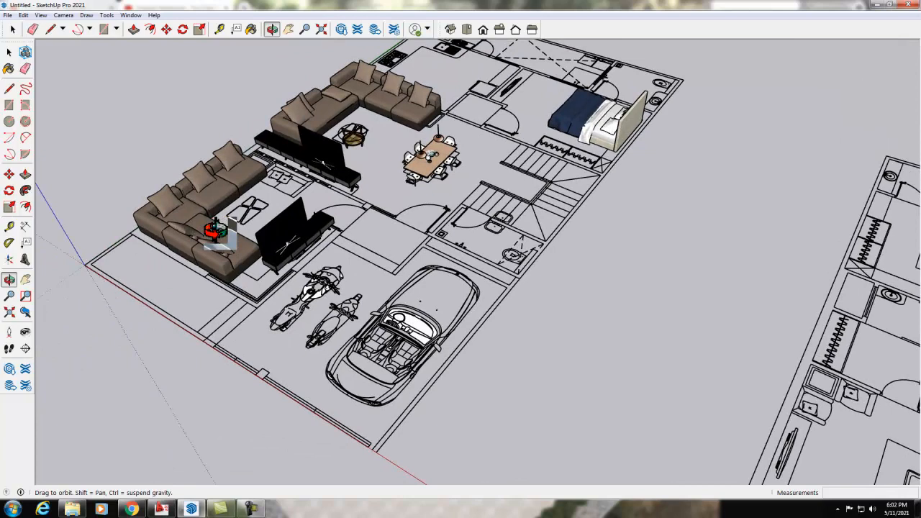
left_click_drag(295, 268, 464, 375)
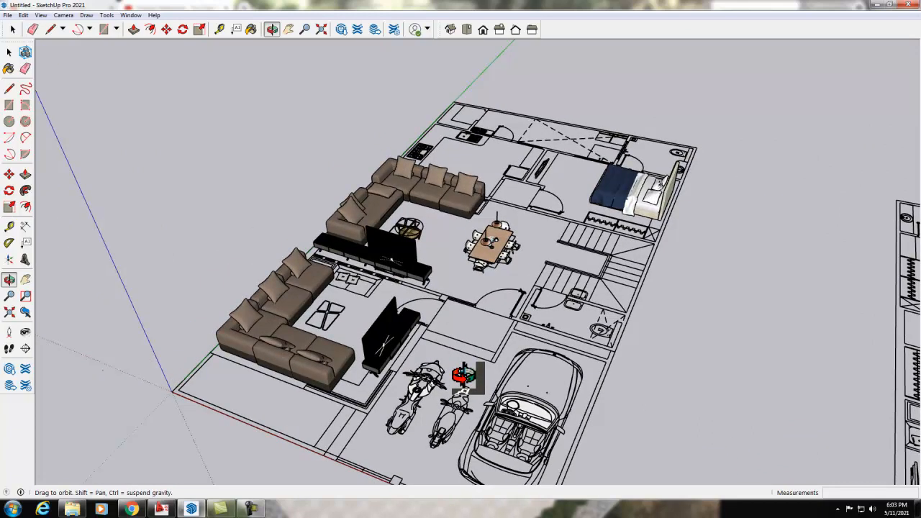
mouse_move(437, 377)
left_mouse_down()
mouse_move(425, 312)
mouse_move(391, 353)
mouse_move(426, 373)
left_mouse_up()
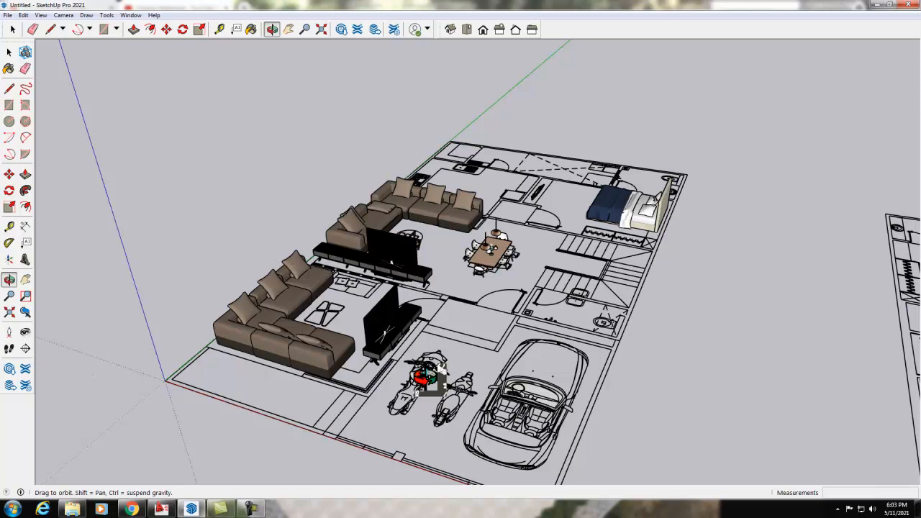
mouse_move(295, 129)
left_mouse_down()
mouse_move(421, 305)
mouse_move(384, 327)
left_mouse_up()
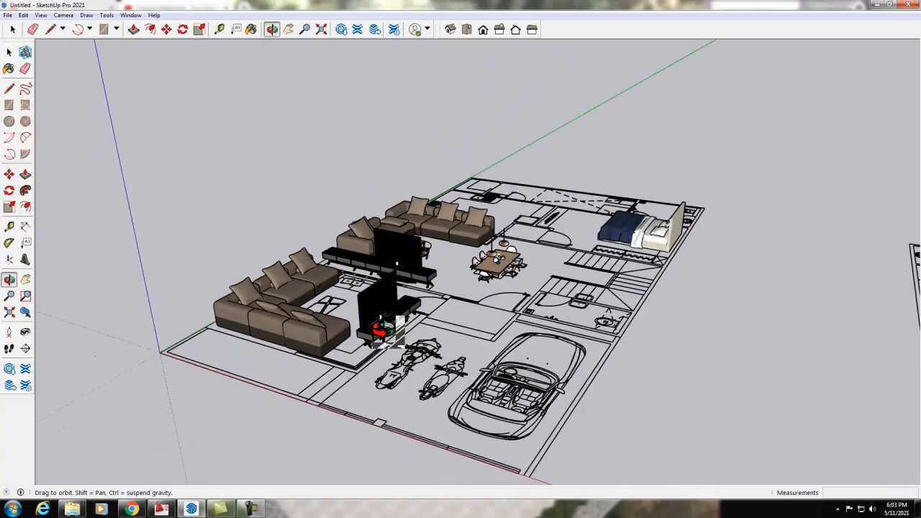
mouse_move(453, 340)
left_mouse_down()
mouse_move(429, 410)
mouse_move(439, 421)
mouse_move(378, 428)
mouse_move(376, 370)
mouse_move(405, 496)
mouse_move(396, 442)
left_mouse_up()
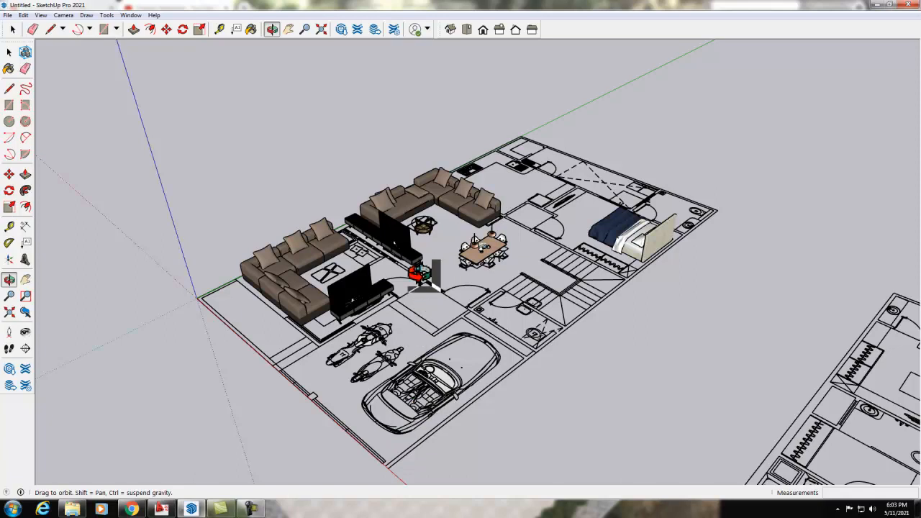
scroll(531, 301, "up", 2)
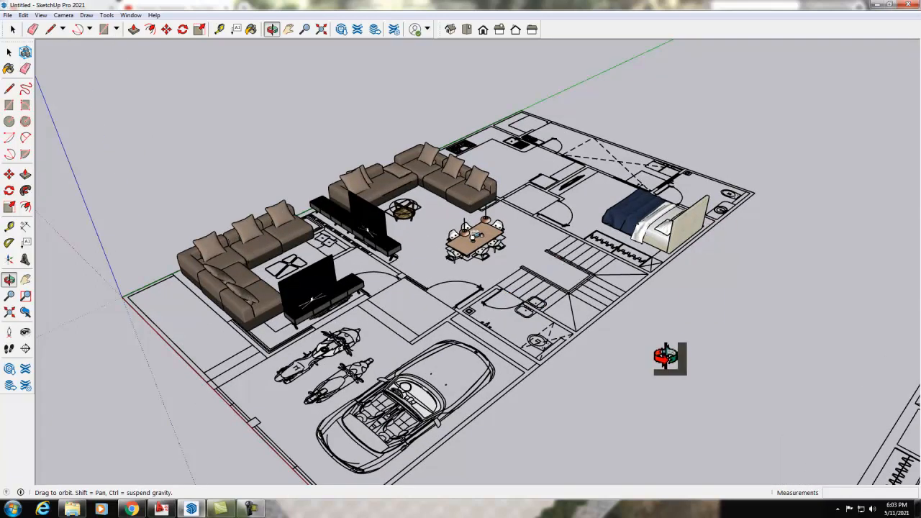
scroll(586, 384, "down", 2)
left_click_drag(595, 396, 705, 402)
scroll(383, 323, "up", 1)
left_click_drag(383, 324, 473, 388)
Step: Inspect the dining table, chairs and pendant lamps up close along with the surrounding living-room furniture
scroll(591, 237, "up", 1)
scroll(592, 238, "up", 1)
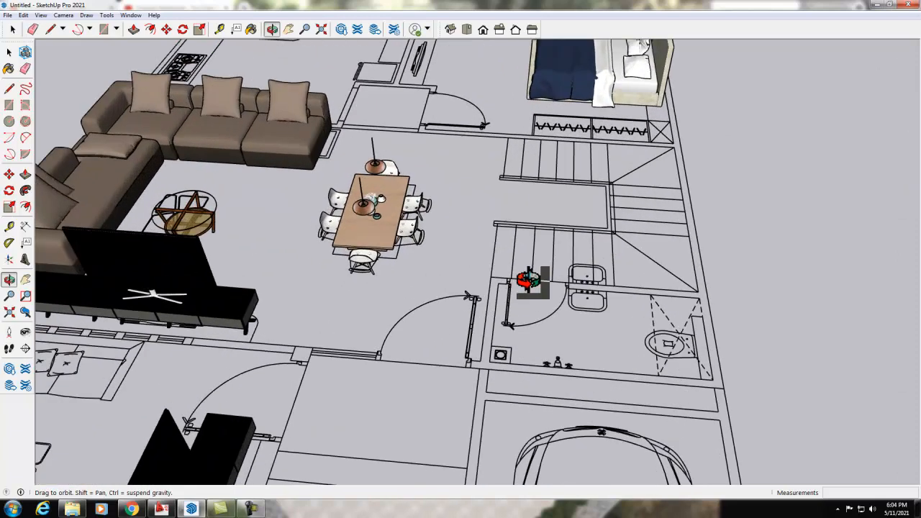
left_click_drag(485, 344, 317, 200)
scroll(428, 277, "up", 3)
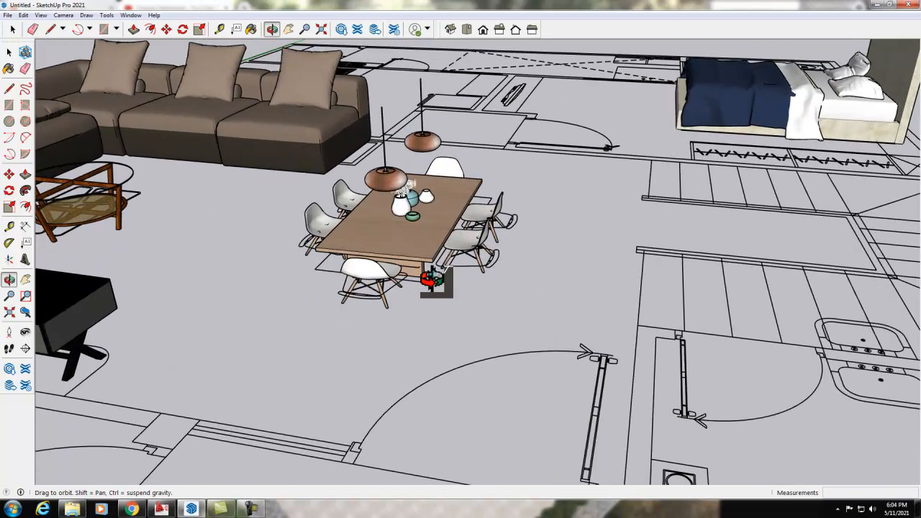
scroll(465, 288, "down", 1)
scroll(464, 289, "down", 2)
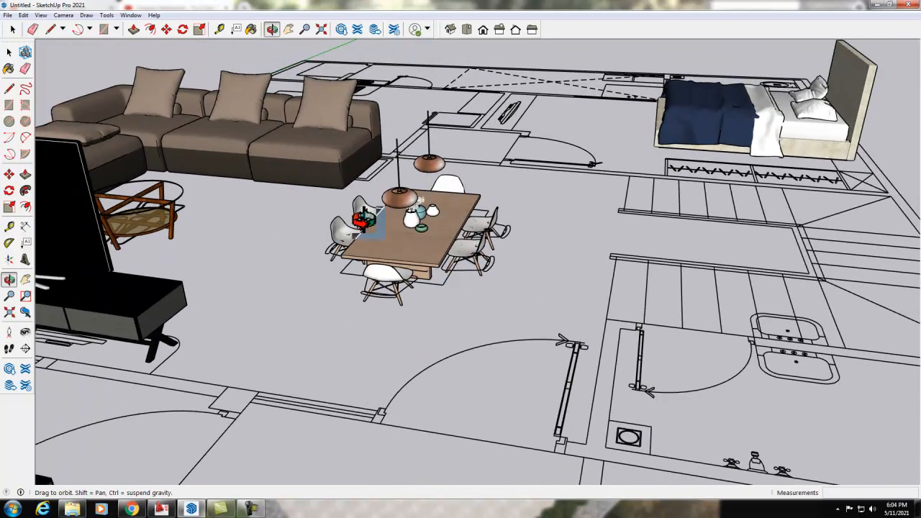
left_click_drag(329, 305, 189, 404)
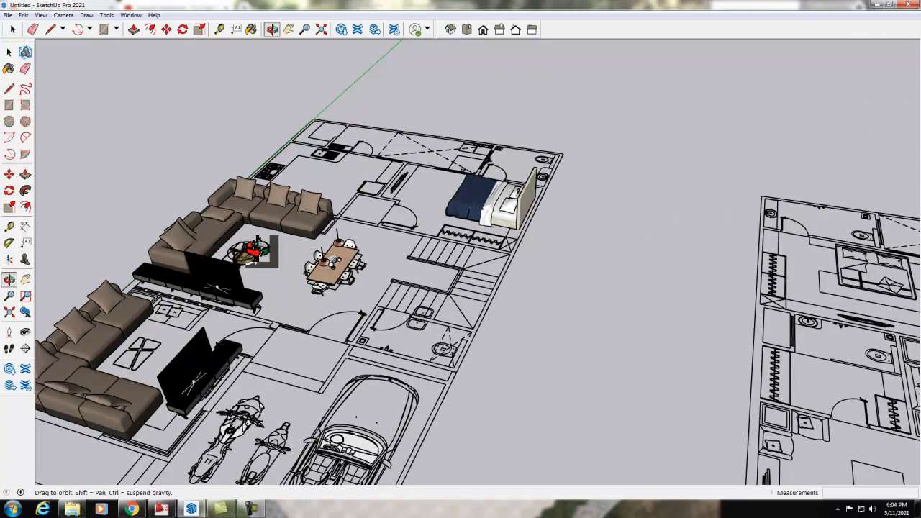
scroll(249, 247, "up", 2)
left_click_drag(160, 359, 129, 362)
scroll(222, 319, "down", 2)
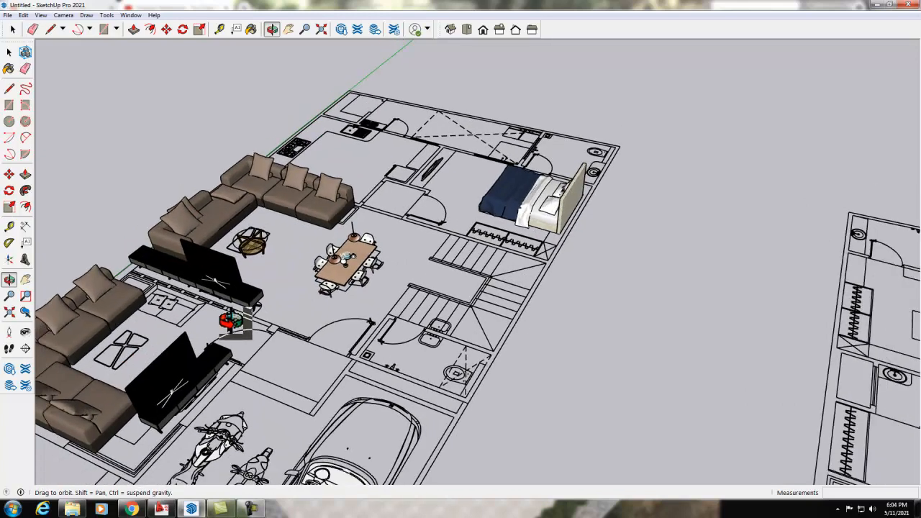
scroll(377, 312, "down", 3)
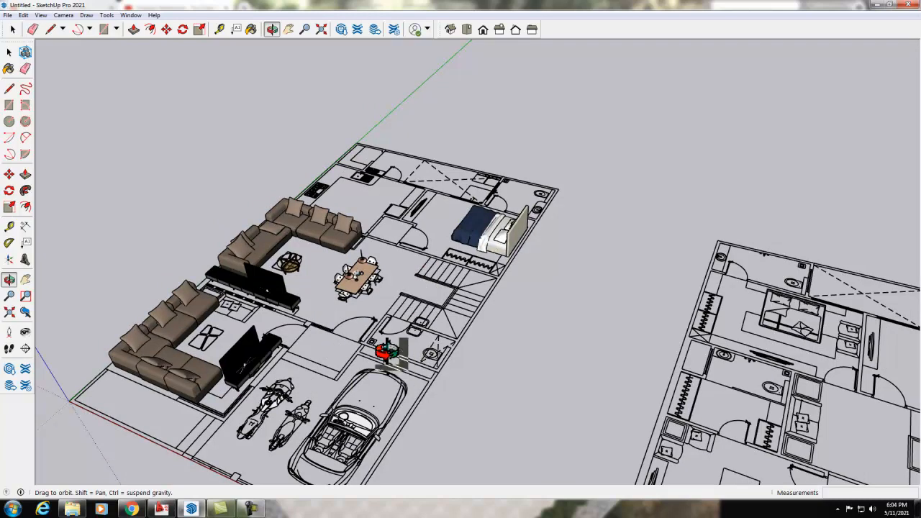
Step: Return to the top view of the floor plans
left_click(466, 29)
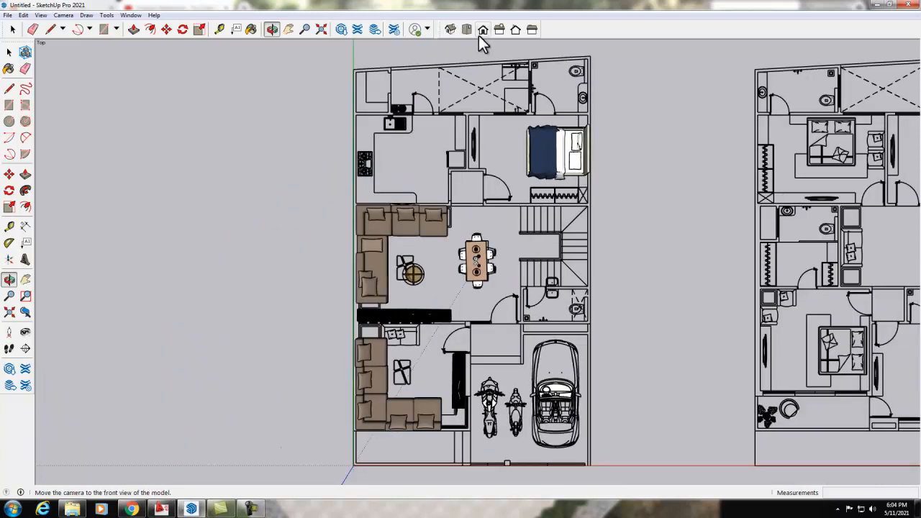
scroll(290, 331, "down", 1)
scroll(508, 416, "up", 1)
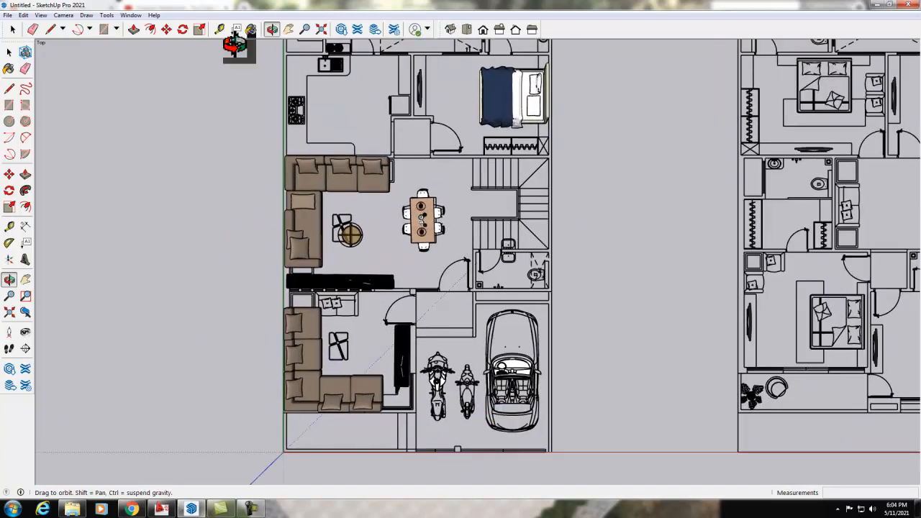
left_click(131, 15)
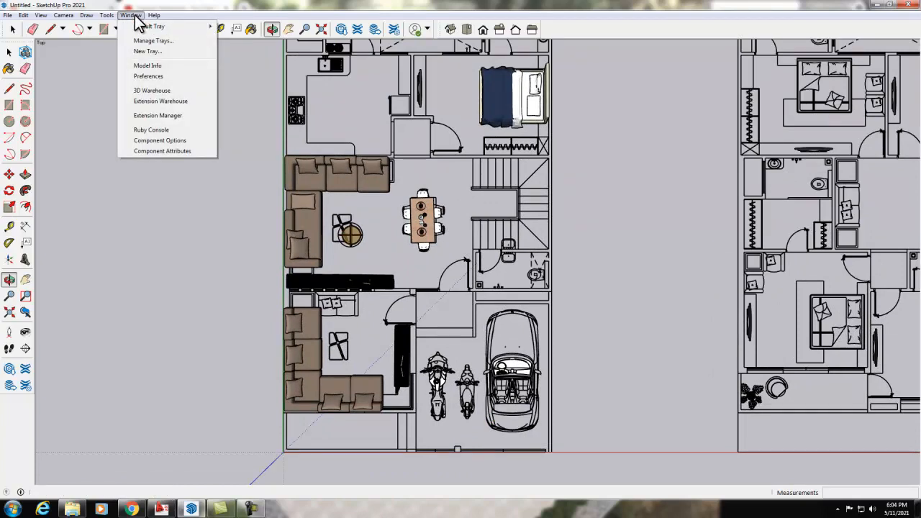
left_click(151, 93)
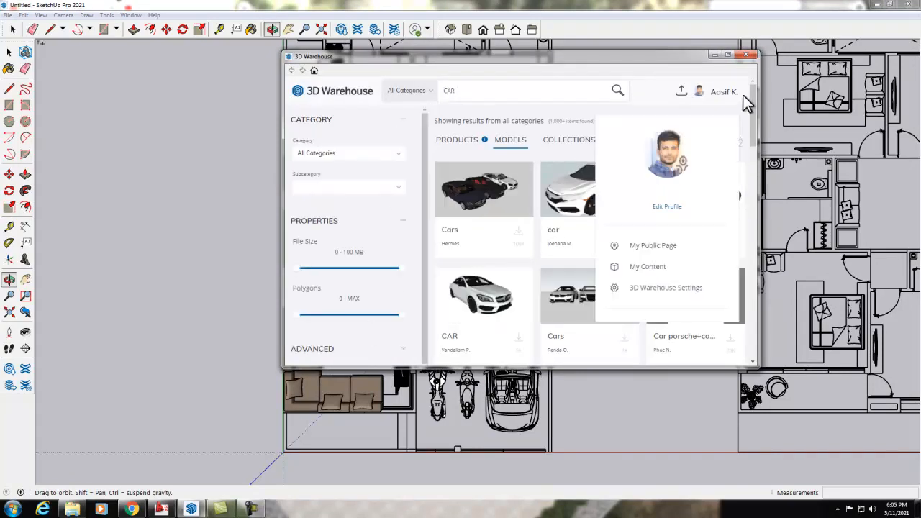
left_click(747, 55)
Step: Search 3D Warehouse for motorcycle models and browse the catalogue for a suitable one
left_click(130, 15)
left_click(152, 90)
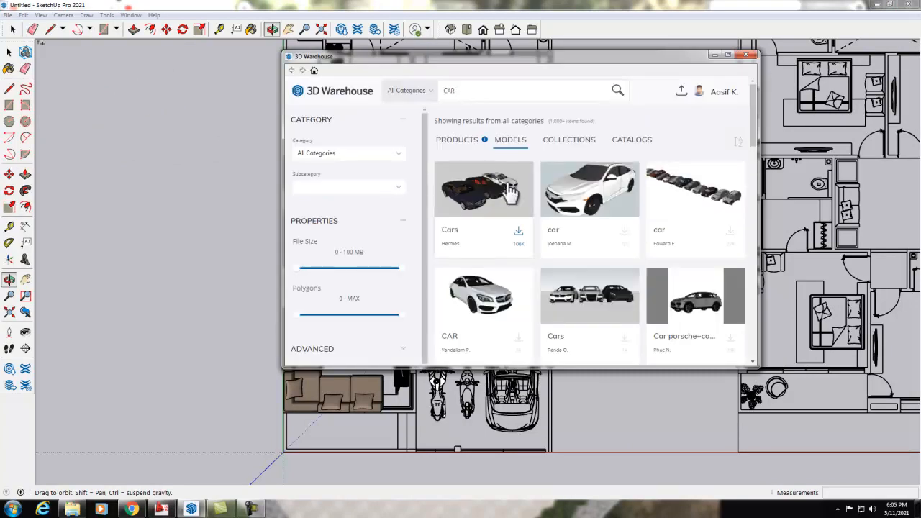
left_click_drag(453, 90, 398, 115)
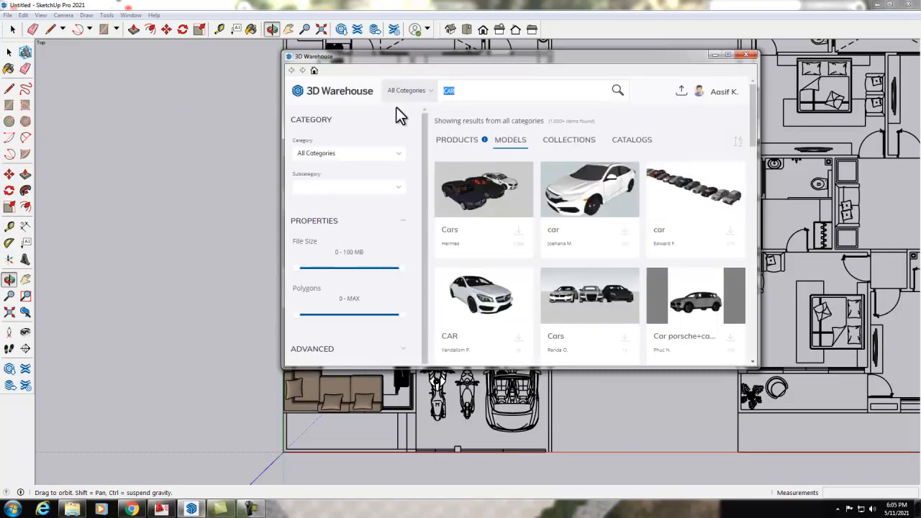
type("MOTO")
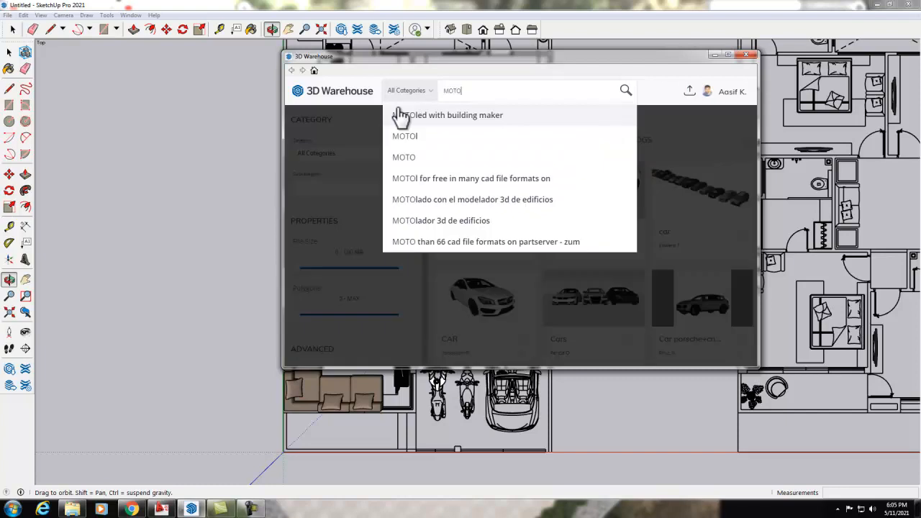
left_click(474, 157)
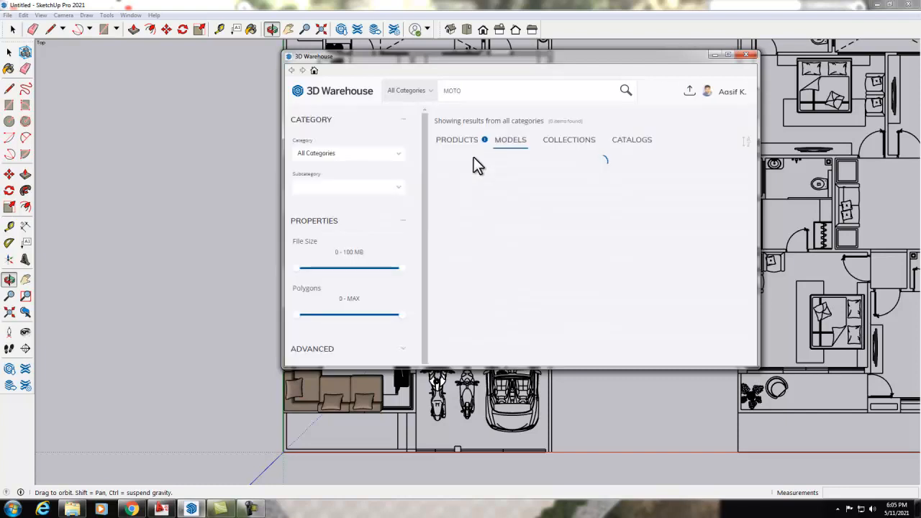
scroll(559, 275, "down", 10)
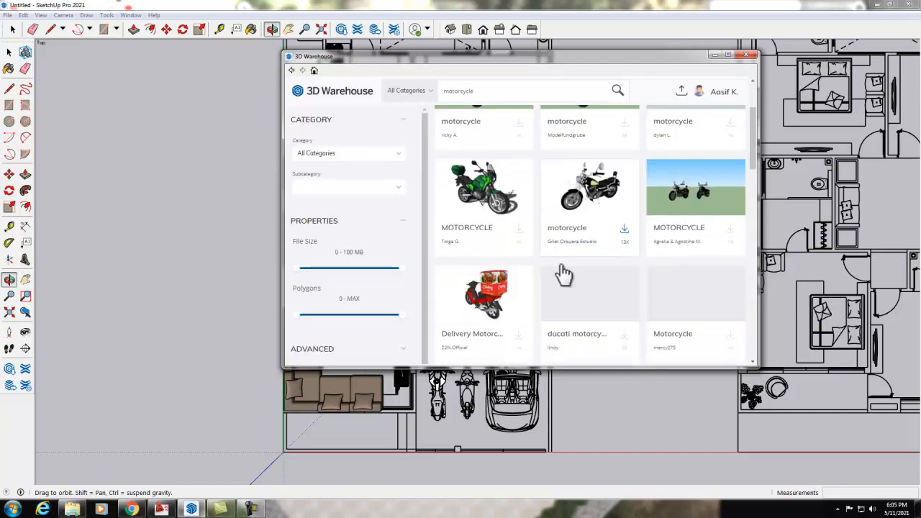
scroll(565, 273, "down", 2)
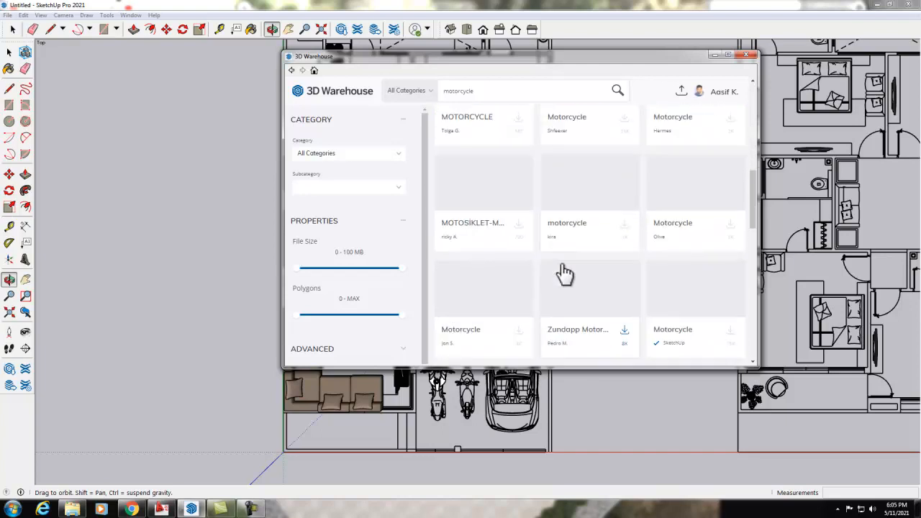
scroll(562, 271, "up", 12)
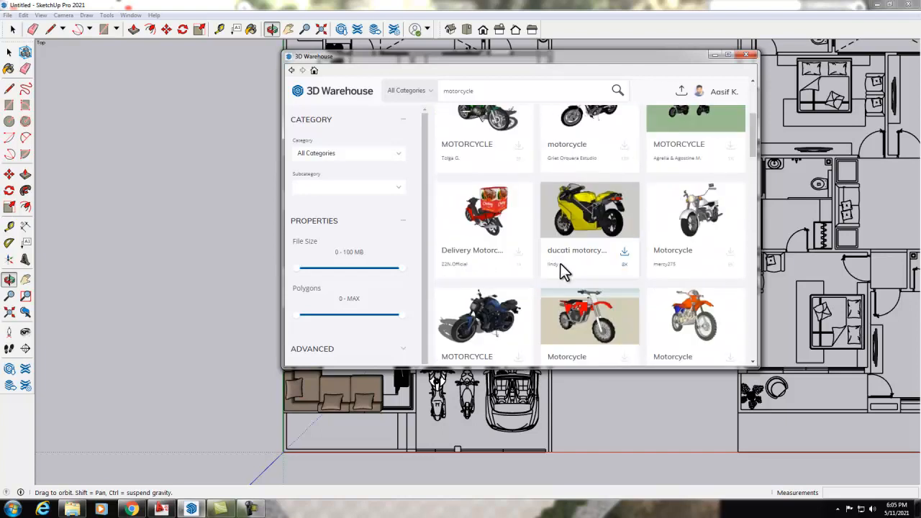
Step: Download the dark sport motorcycle into the model and place it in the empty area between the two floor plans
left_click(494, 181)
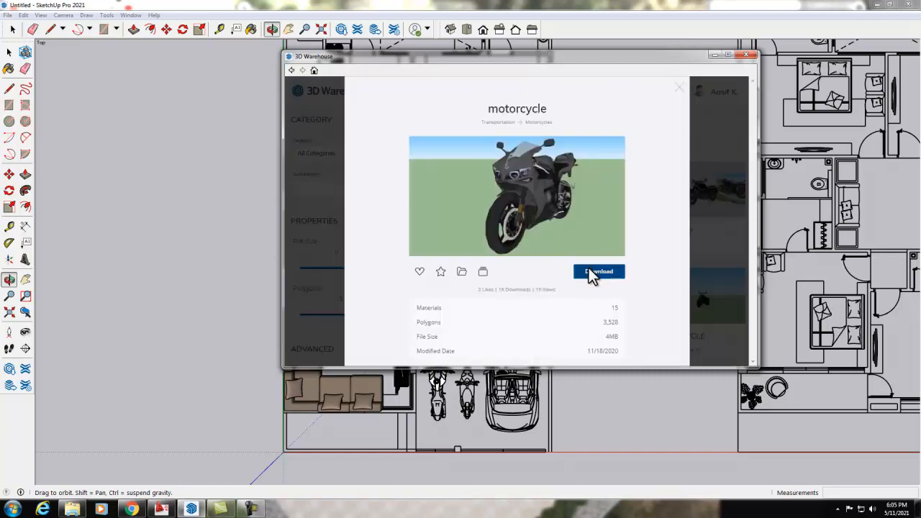
left_click(594, 272)
left_click(501, 236)
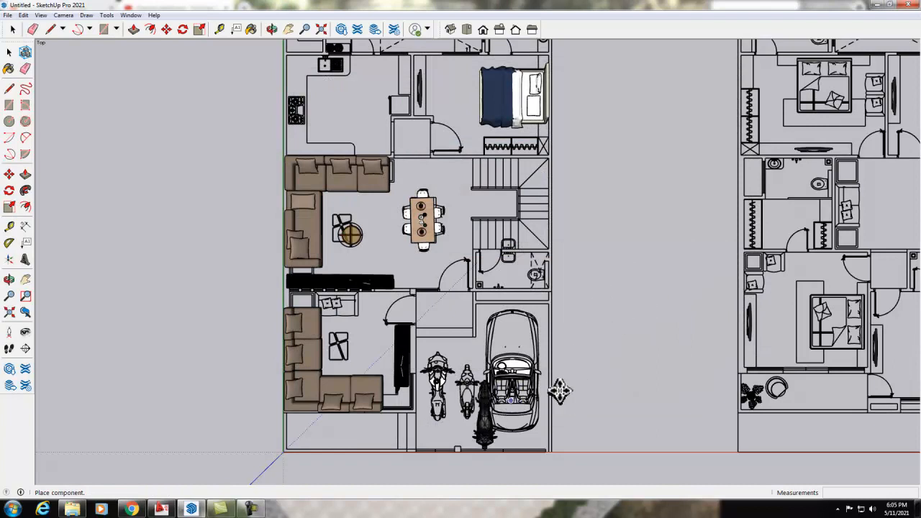
left_click(630, 360)
Step: Rotate the motorcycle half a turn so it faces the same way as the motorcycle symbols in the parking area
scroll(615, 397, "up", 5)
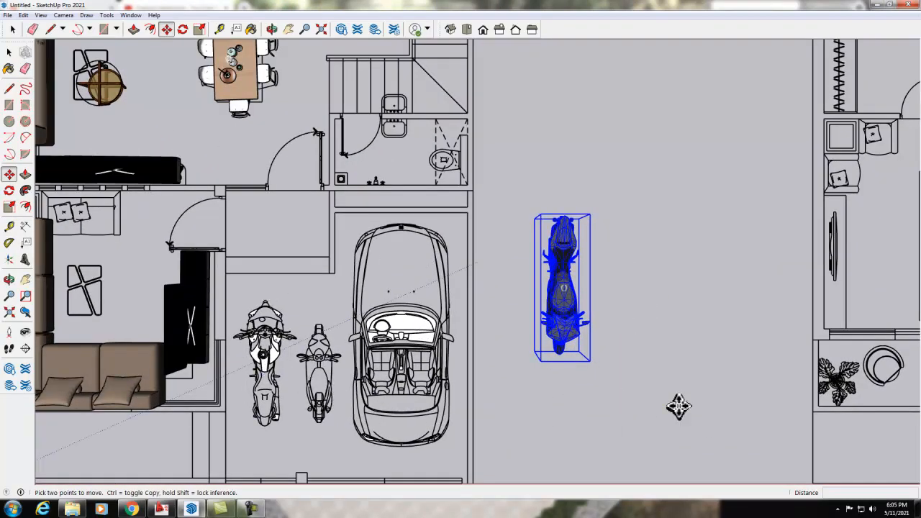
left_click(183, 29)
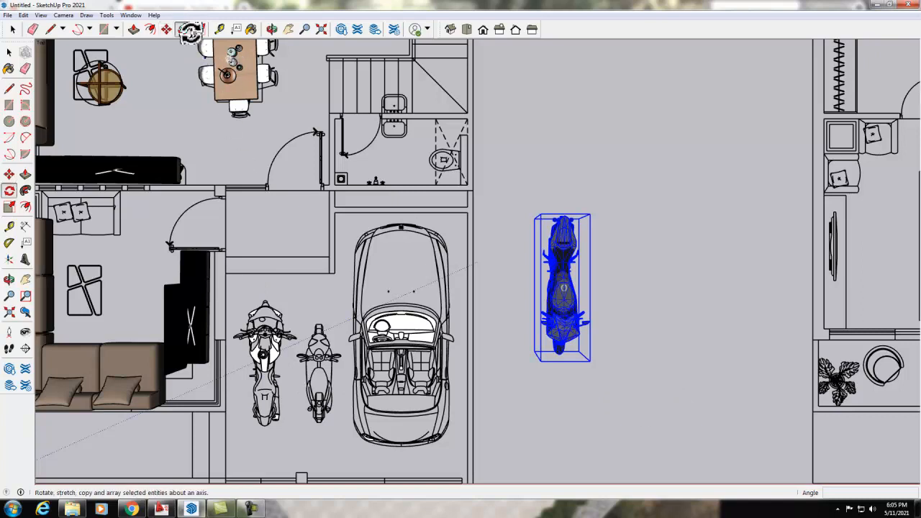
left_click(584, 362)
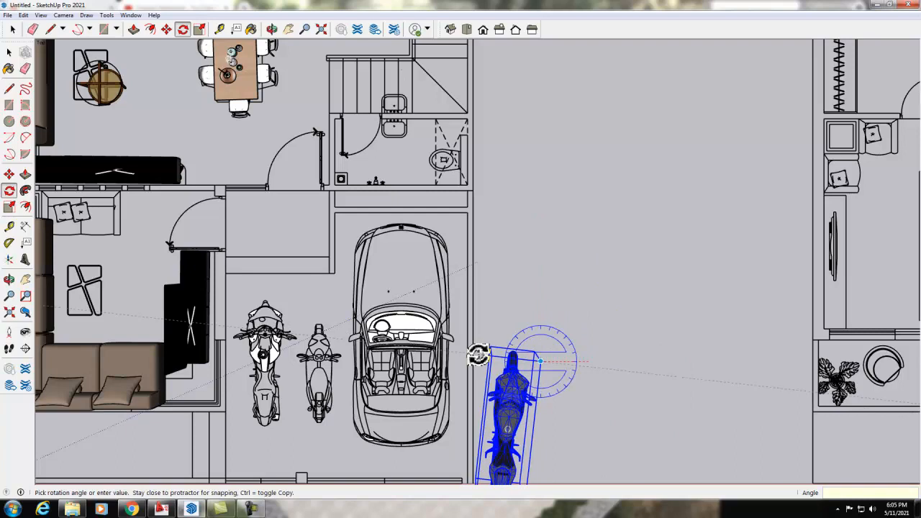
left_click(478, 354)
Step: Move the motorcycle about 14' 1" onto the larger motorcycle symbol in the parking area
scroll(530, 281, "down", 2)
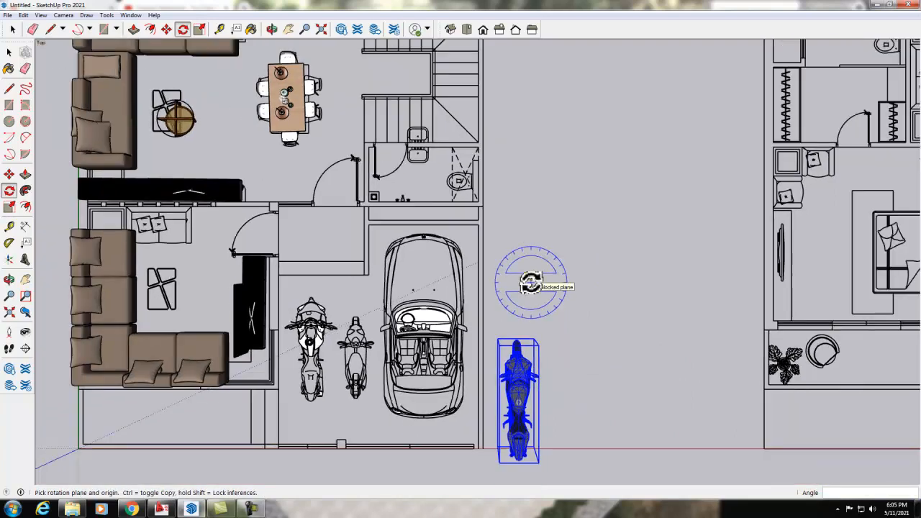
left_click(167, 29)
left_click(521, 341)
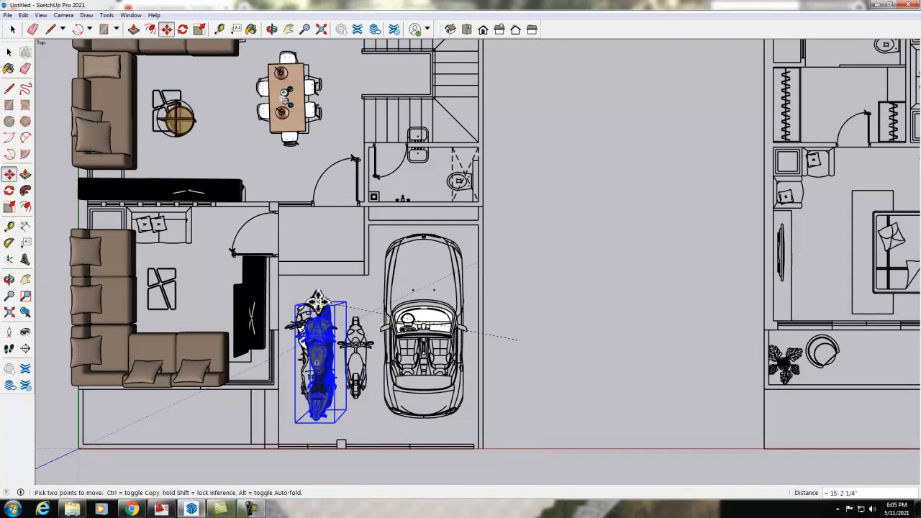
left_click(303, 298)
left_click(271, 29)
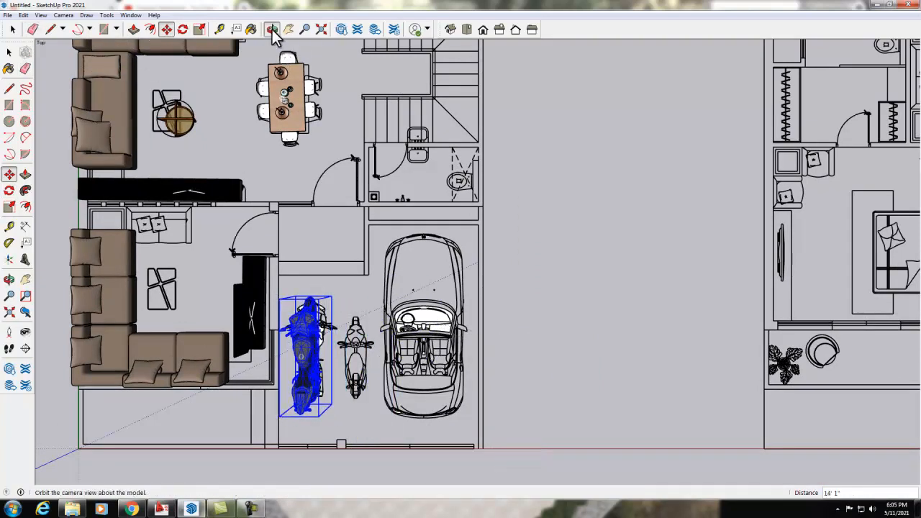
Step: Move the floating motorcycle about 7' 3" toward the larger motorcycle symbol in the parking area
left_click_drag(369, 394, 243, 262)
left_click_drag(312, 319, 265, 308)
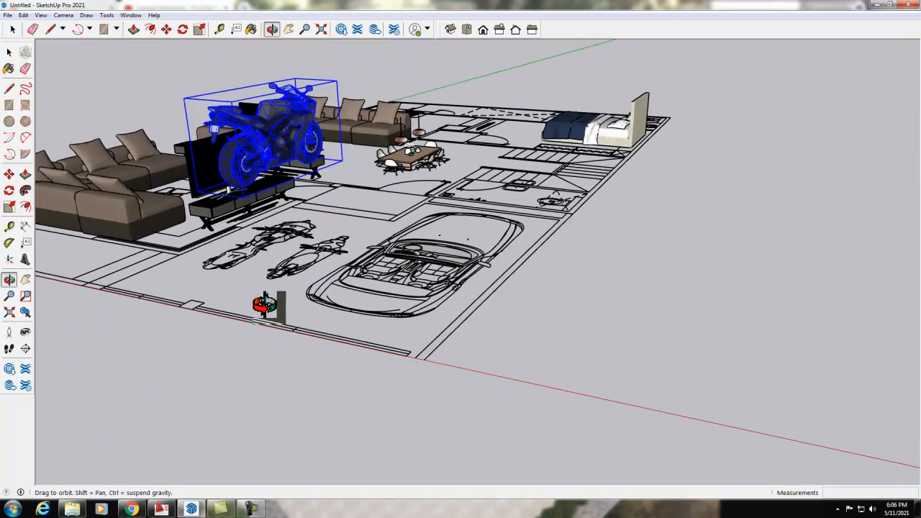
left_click(166, 29)
left_click(247, 189)
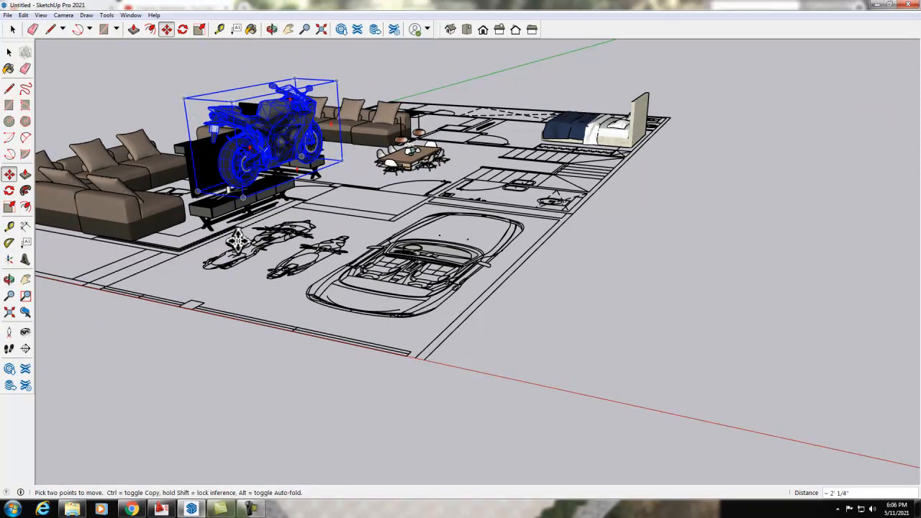
left_click(239, 261)
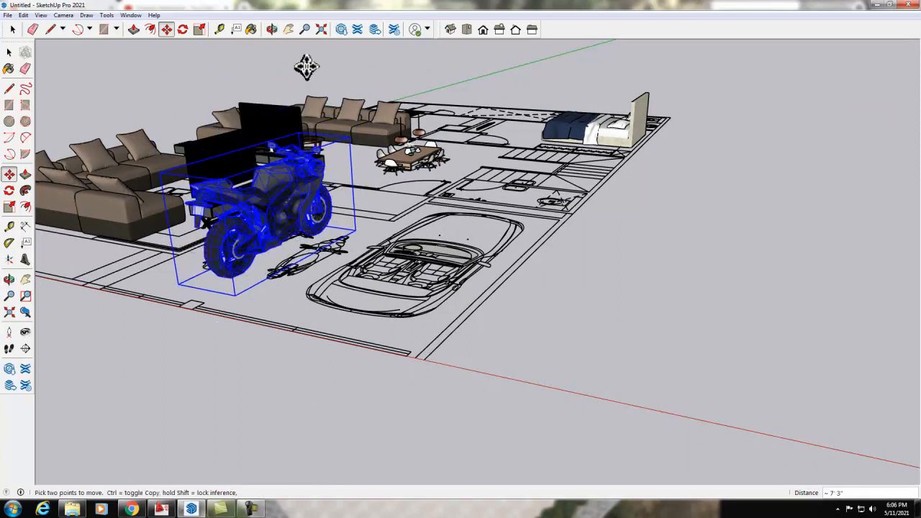
Step: Lower the motorcycle about 3' 7" onto the floor plan, working in the front view
left_click(272, 30)
left_click_drag(216, 331, 476, 396)
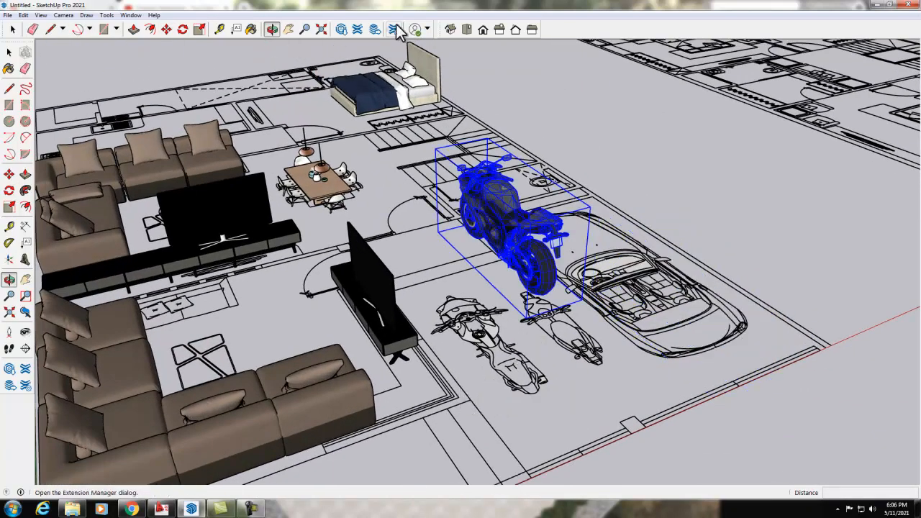
left_click(483, 29)
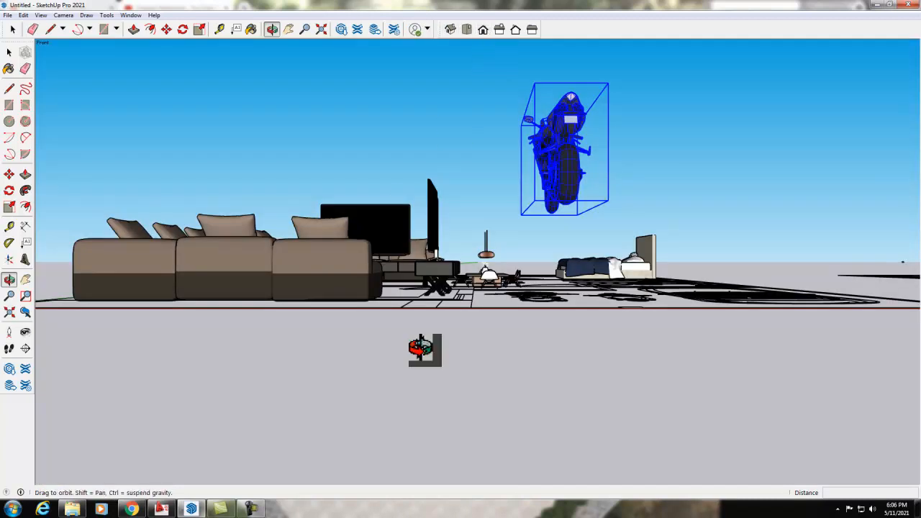
key("m")
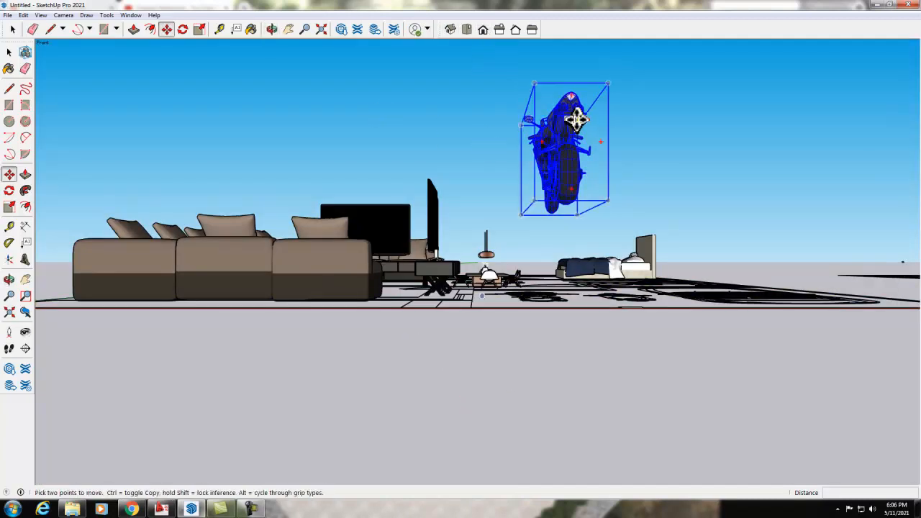
left_click(608, 84)
key("Escape")
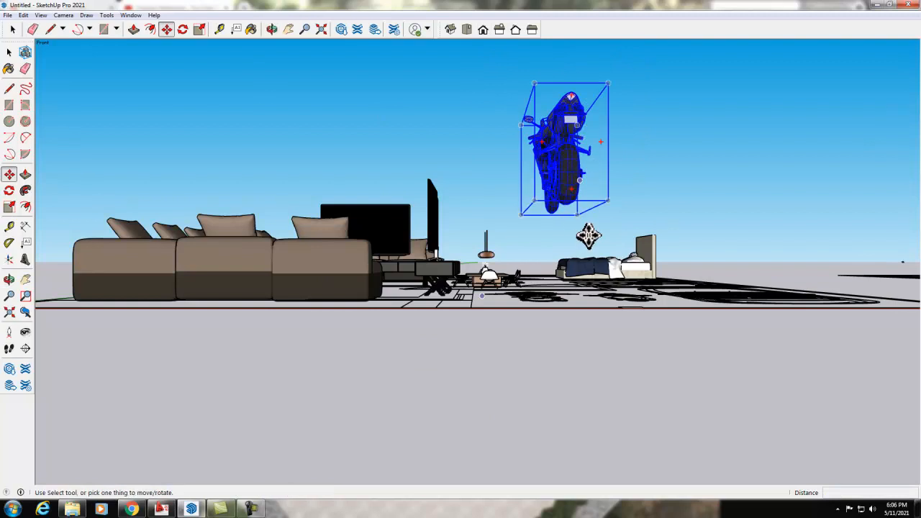
left_click(562, 182)
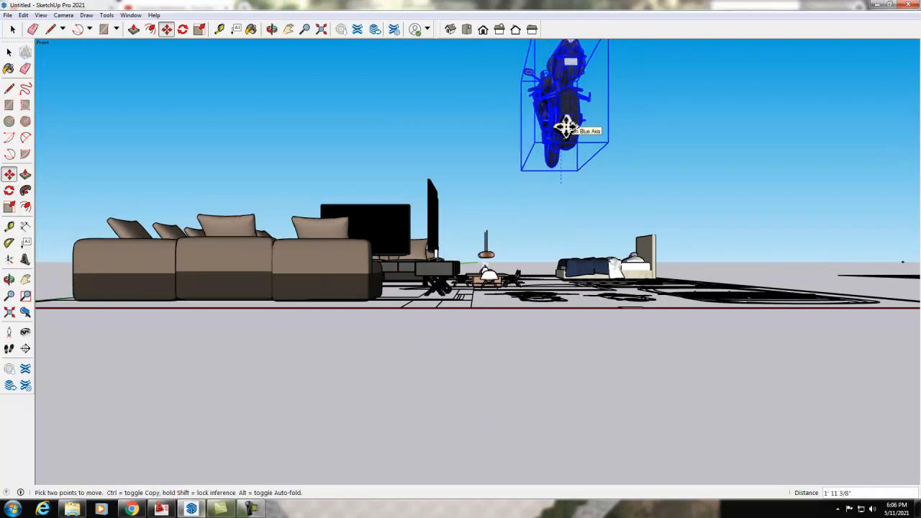
key("Escape")
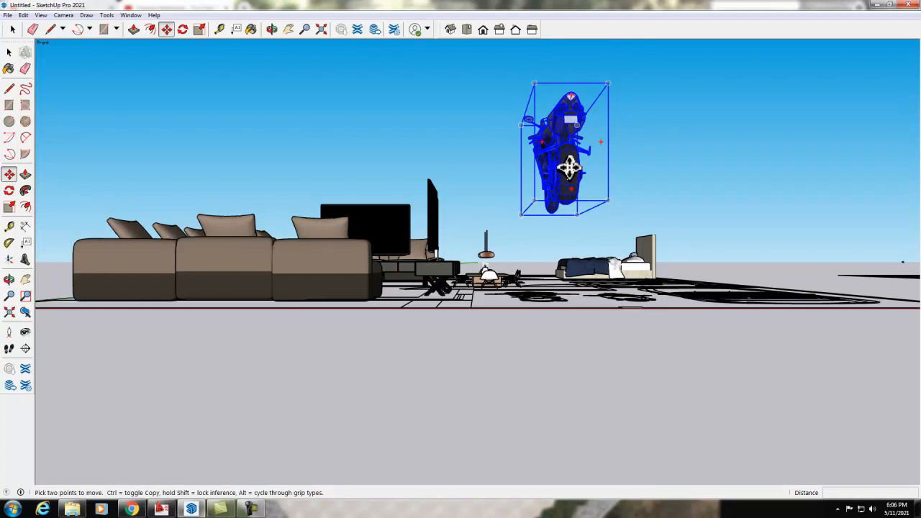
left_click(569, 168)
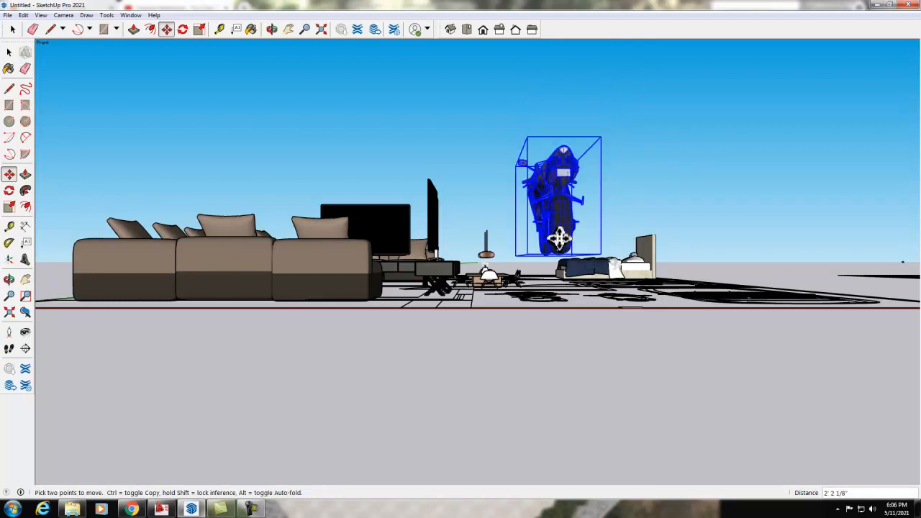
left_click(555, 274)
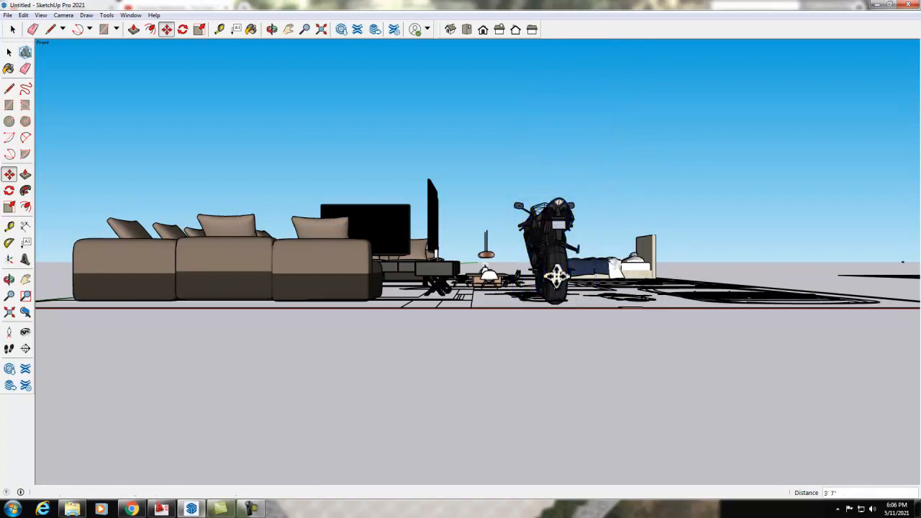
Step: Examine from several angles how the motorcycle sits over its symbol in the parking area
left_click(272, 28)
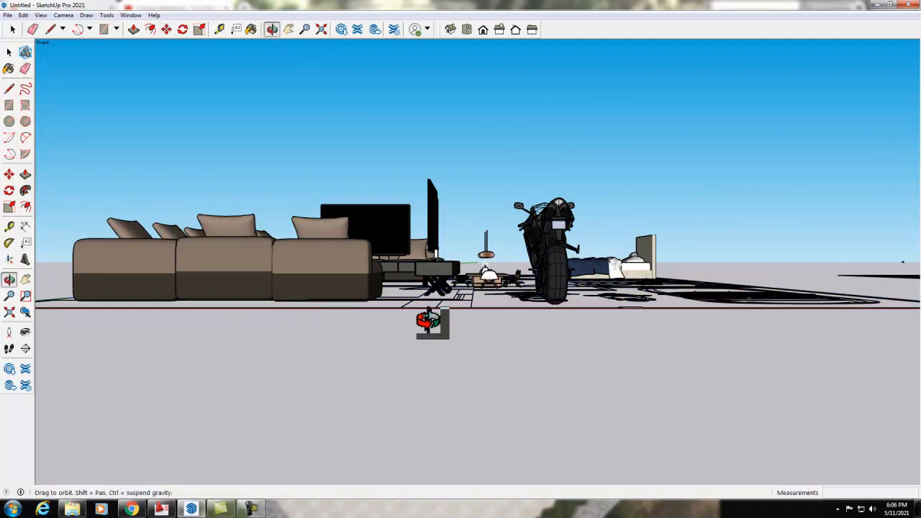
left_click_drag(432, 321, 342, 391)
left_click_drag(449, 274, 389, 167)
scroll(380, 215, "up", 10)
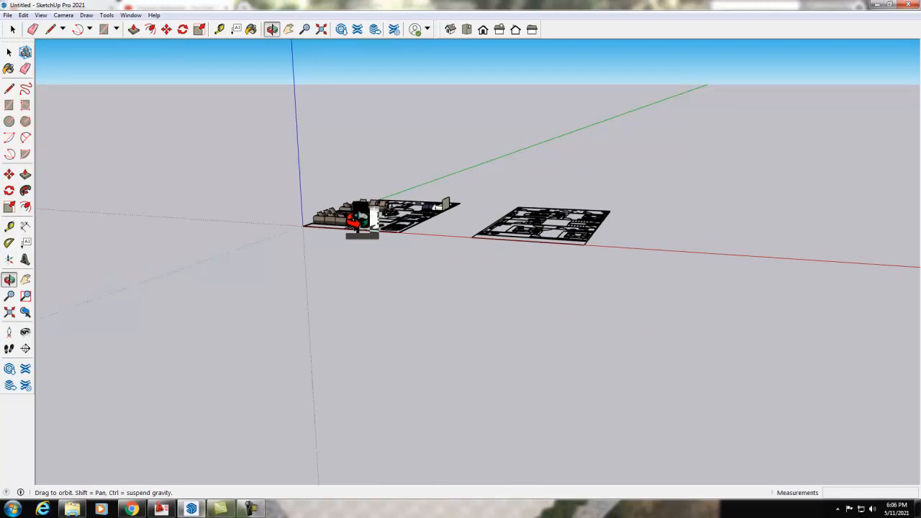
left_click_drag(404, 266, 414, 313)
scroll(361, 230, "up", 4)
left_click_drag(375, 288, 487, 374)
scroll(406, 389, "up", 2)
left_click_drag(406, 388, 634, 295)
scroll(493, 283, "up", 4)
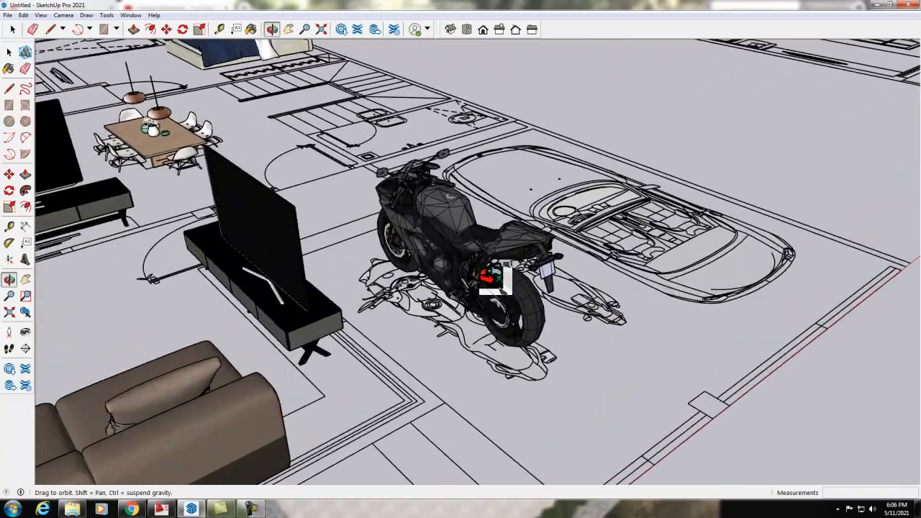
left_click_drag(432, 345, 298, 381)
scroll(307, 270, "down", 3)
left_click_drag(354, 295, 368, 312)
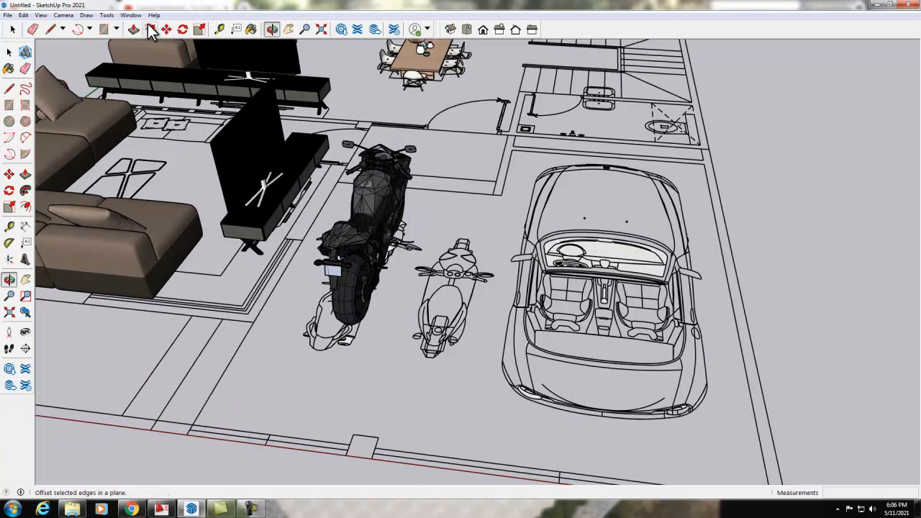
Step: Search 3D Warehouse for scooters in place of motorcycle models
left_click(342, 31)
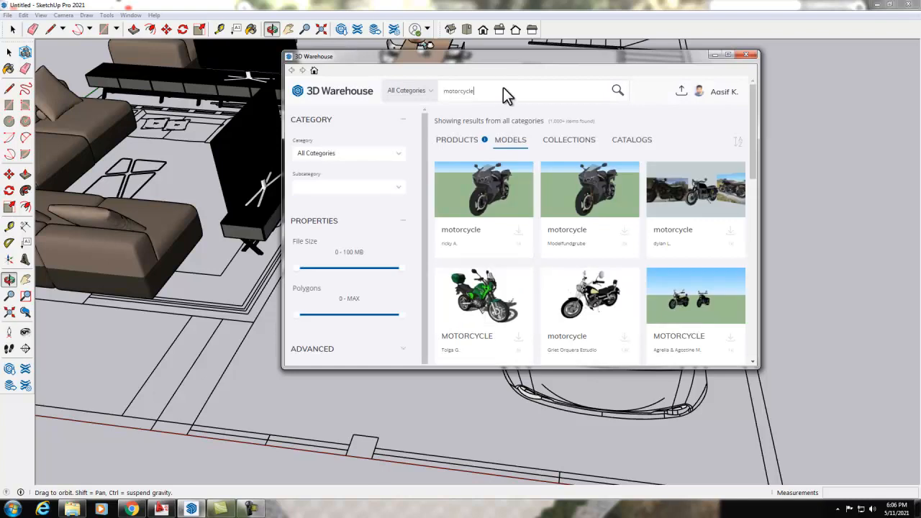
left_click(506, 88)
key("BackSpace")
key("BackSpace")
key("BackSpace")
key("BackSpace")
key("BackSpace")
key("BackSpace")
key("BackSpace")
key("BackSpace")
key("BackSpace")
key("BackSpace")
type("scoo")
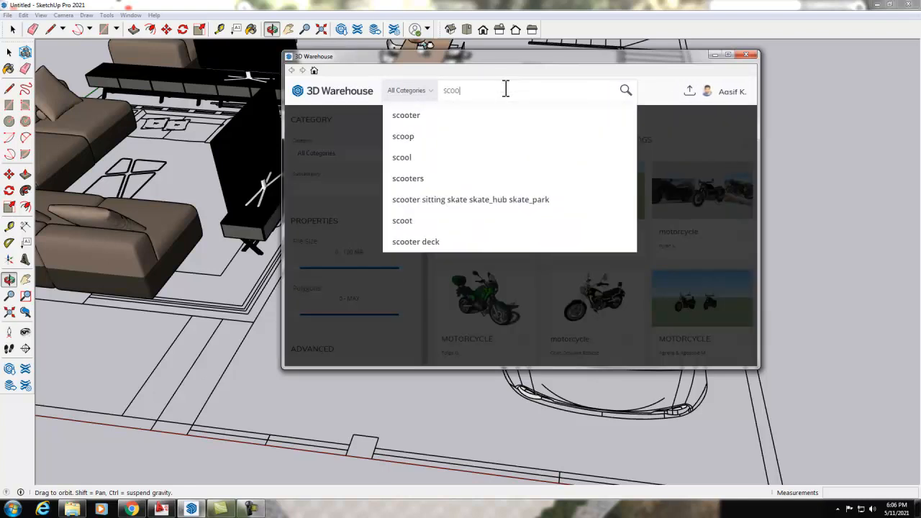
left_click(418, 179)
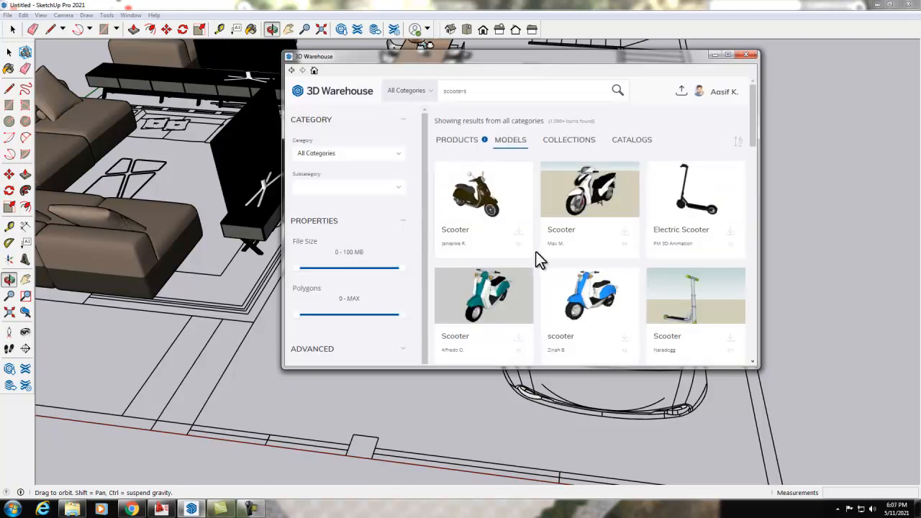
Step: Download the brown Scooter model directly into the model and place it in the empty area beside the parking area
scroll(602, 277, "down", 1)
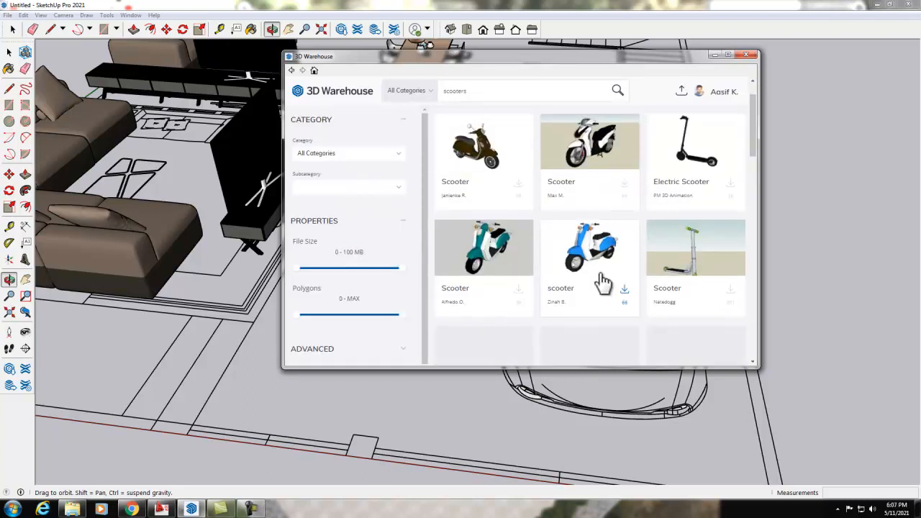
scroll(597, 256, "down", 2)
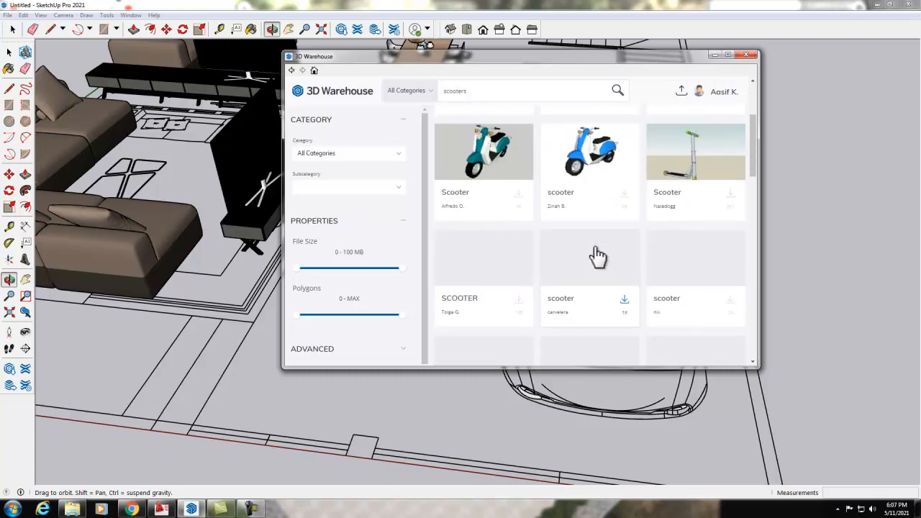
scroll(500, 162, "up", 3)
left_click(489, 199)
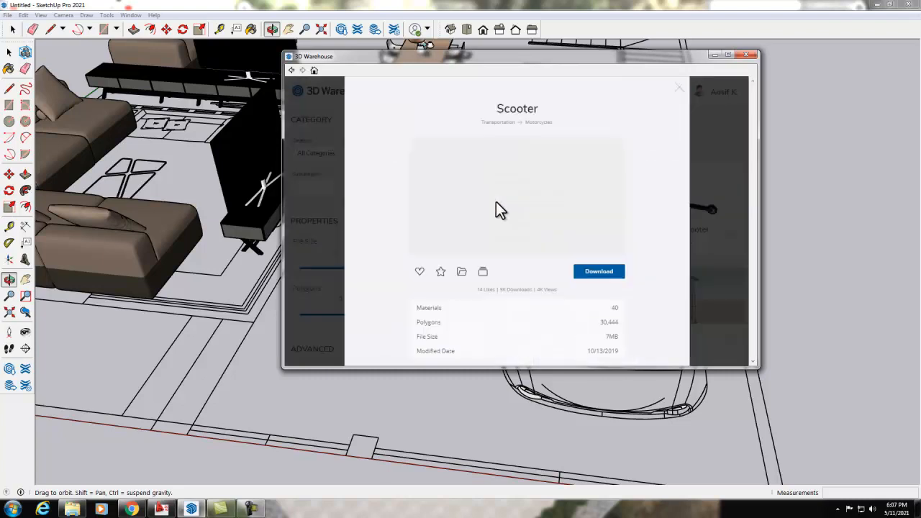
left_click(598, 273)
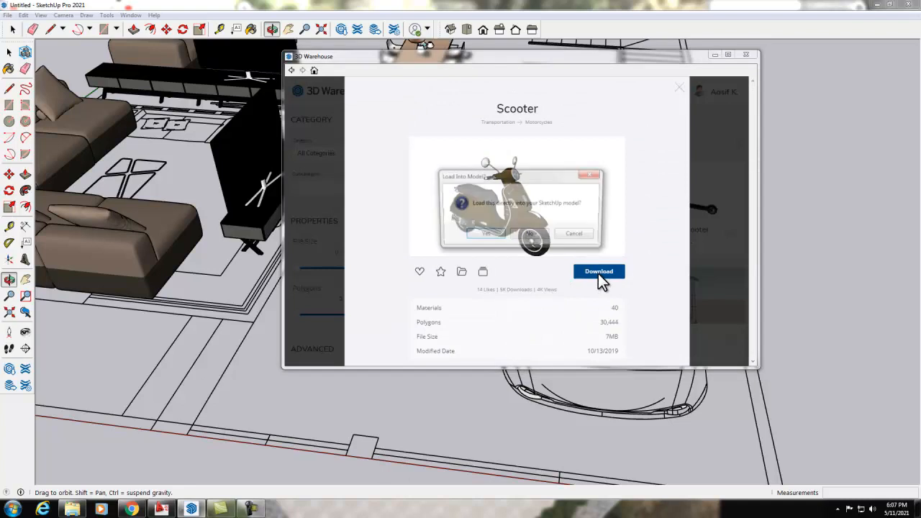
left_click(484, 235)
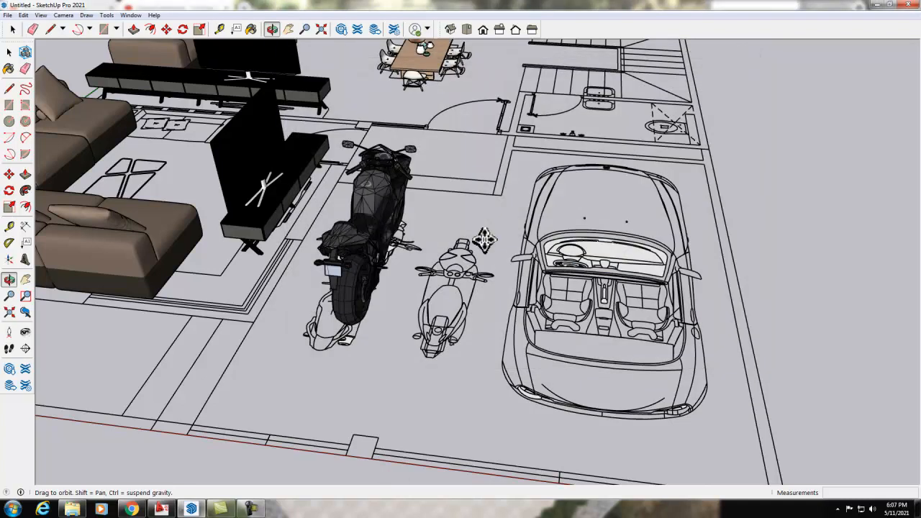
scroll(485, 240, "down", 1)
scroll(482, 281, "down", 3)
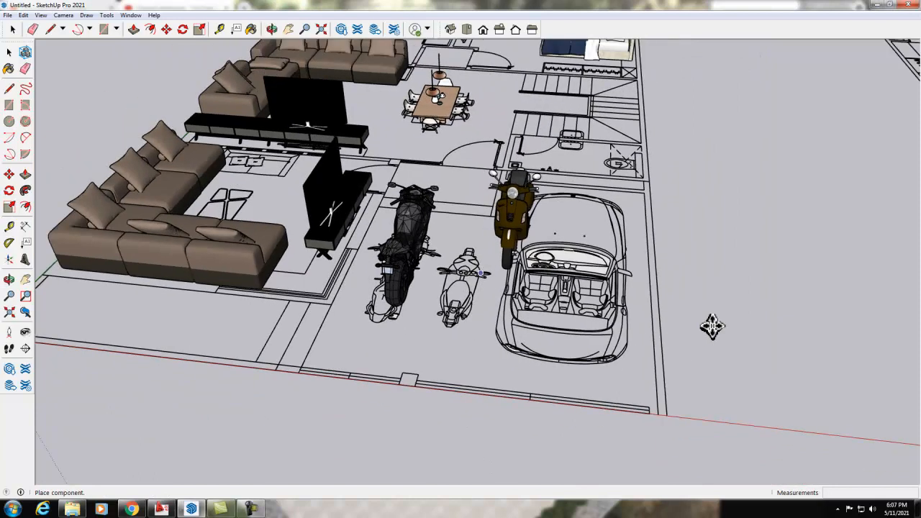
left_click(750, 329)
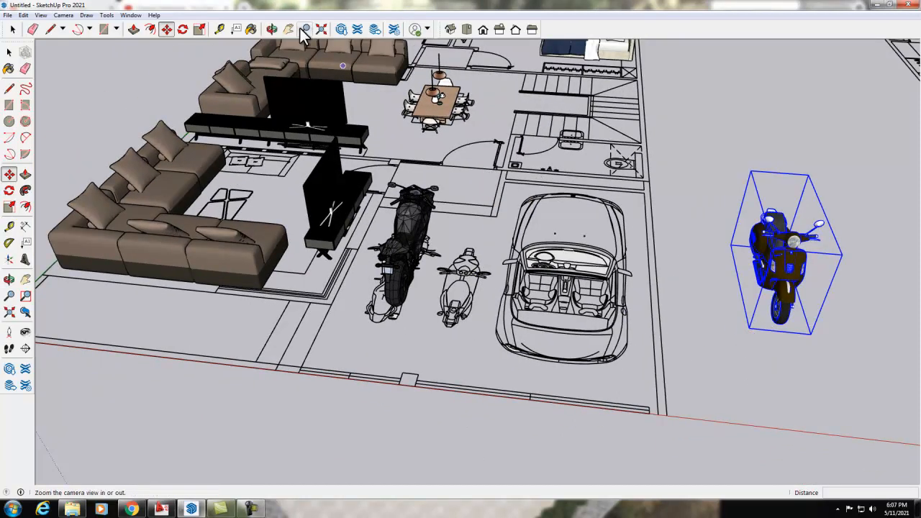
Step: Rotate the scooter 180 degrees in the top view so it faces the same way as the motorcycle symbols
left_click(466, 29)
scroll(418, 119, "down", 2)
scroll(706, 431, "up", 3)
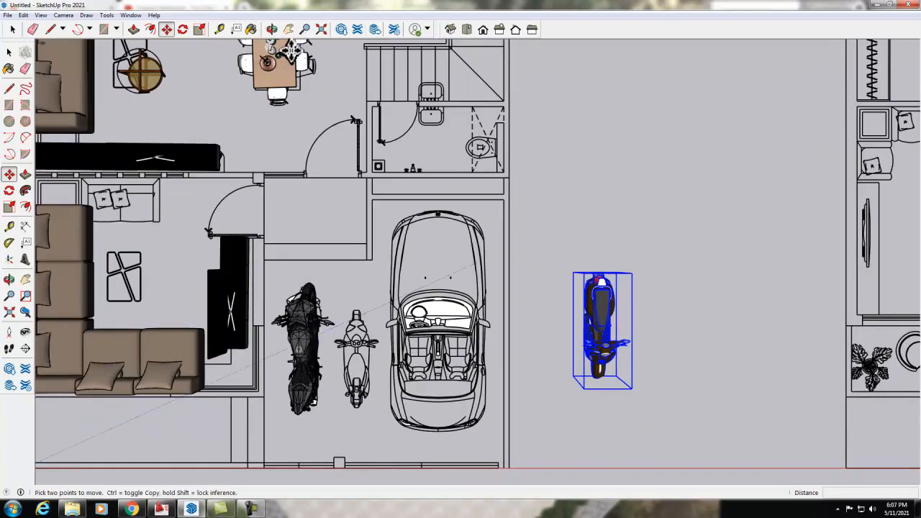
left_click(272, 29)
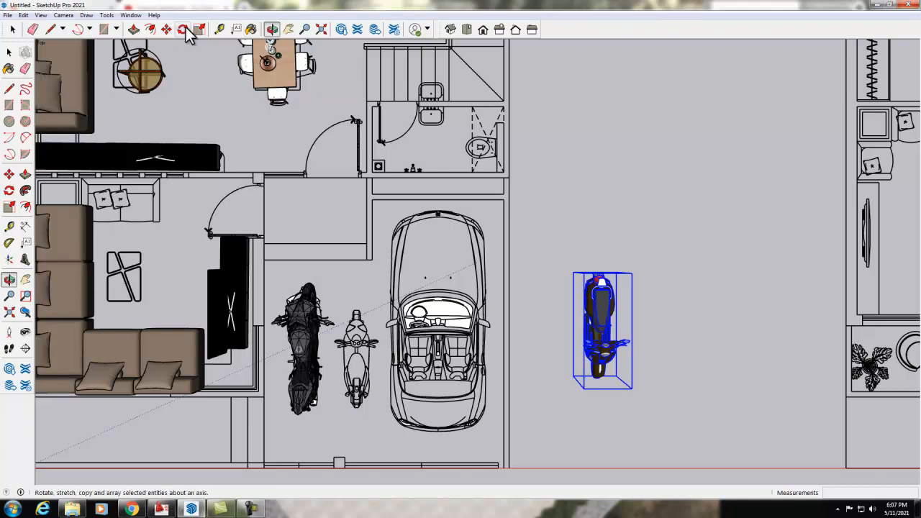
left_click(184, 29)
left_click(583, 388)
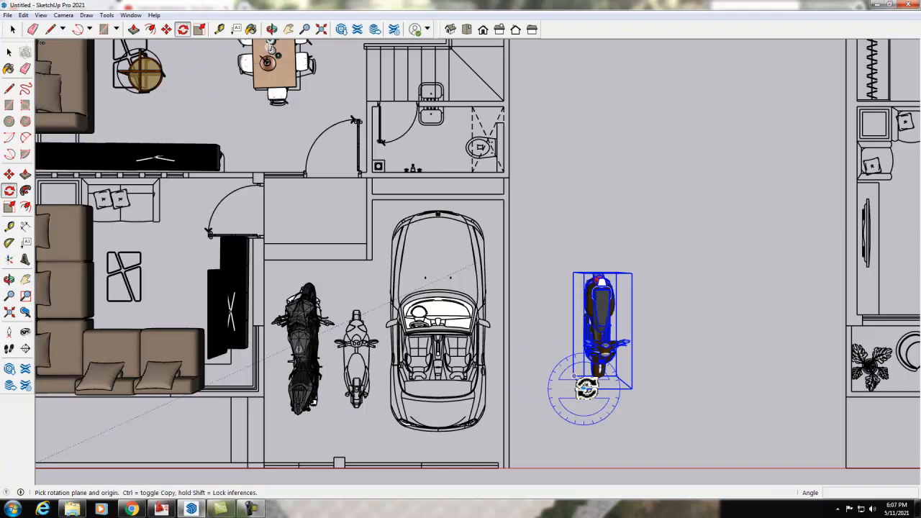
left_click(632, 389)
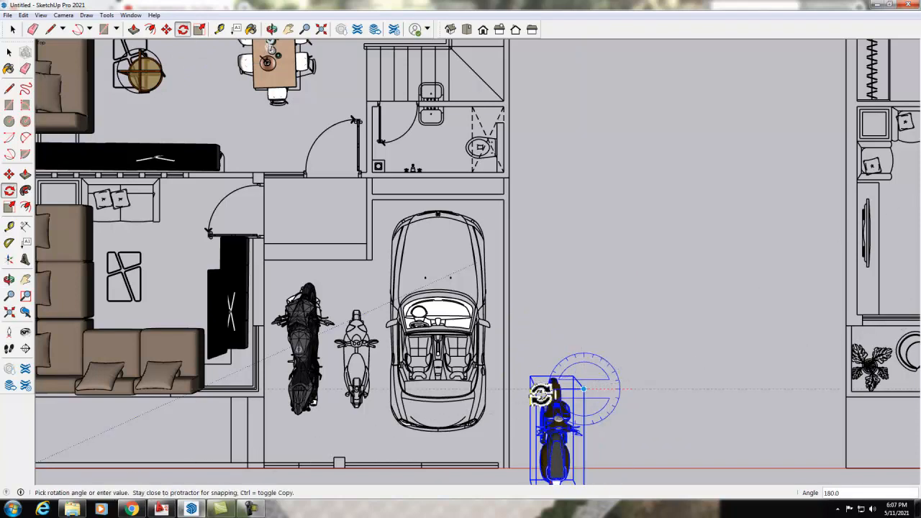
left_click(541, 393)
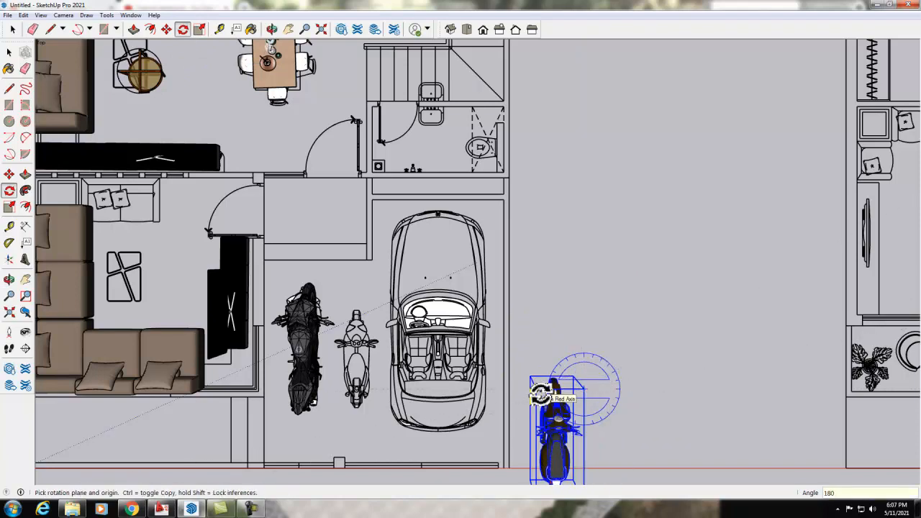
Step: Move the scooter about 12' 6" onto the smaller motorcycle symbol between the motorcycle and the car, and check its height from the front
scroll(547, 179, "down", 2)
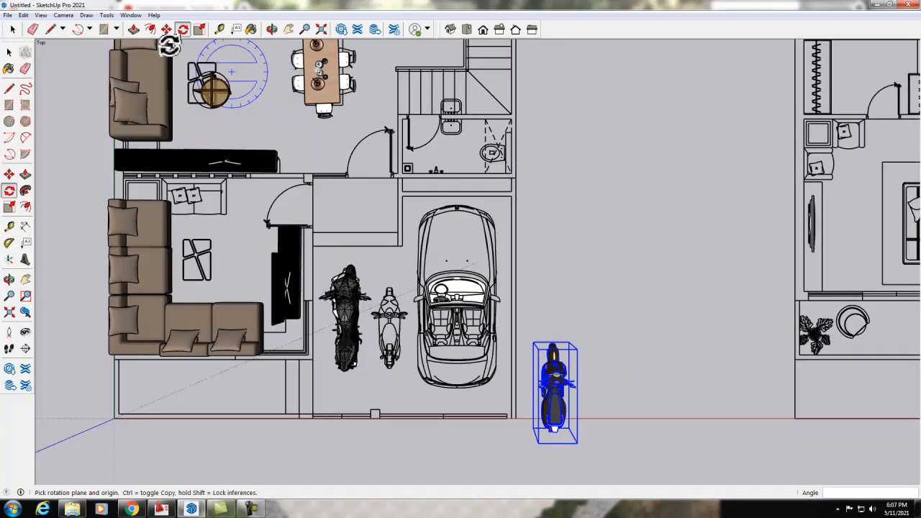
left_click(166, 31)
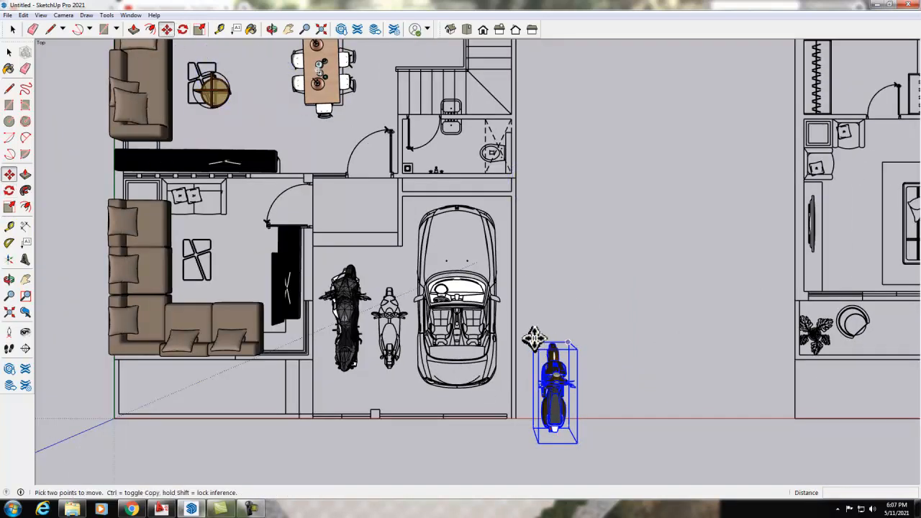
left_click(560, 343)
left_click(388, 286)
left_click(483, 29)
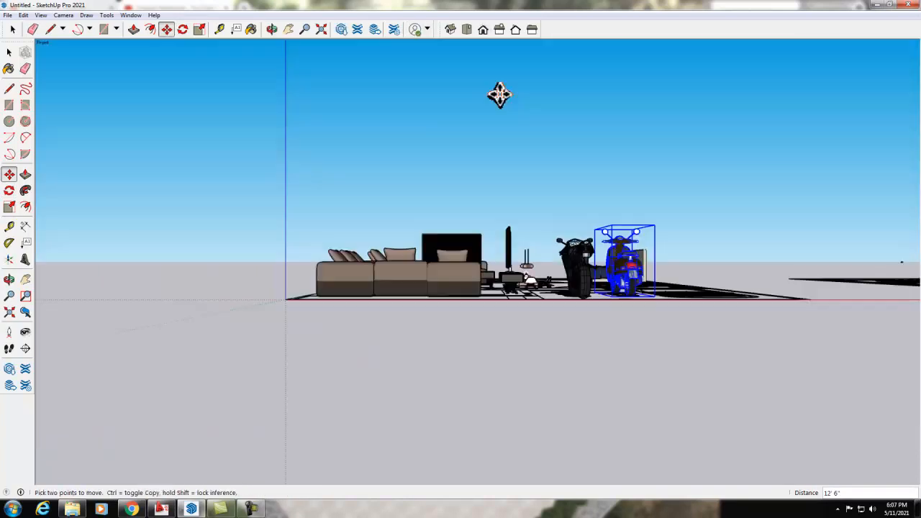
scroll(669, 298, "up", 5)
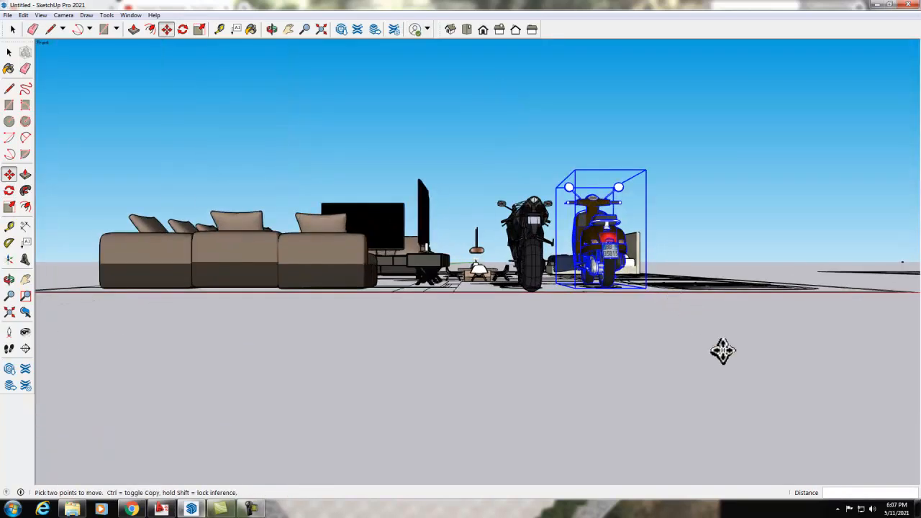
left_click(453, 28)
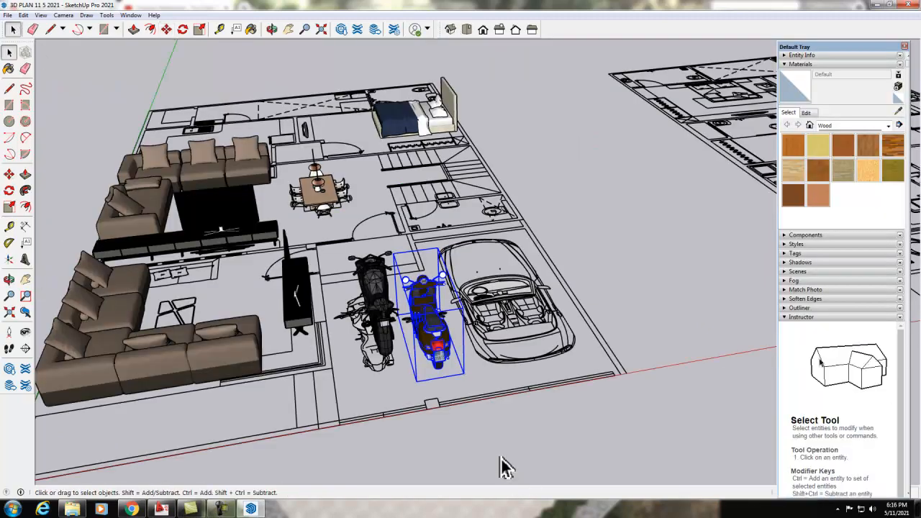
Step: Deselect the scooter and search 3D Warehouse for "toilet wc" models for the bathroom beside the staircase
left_click(506, 466)
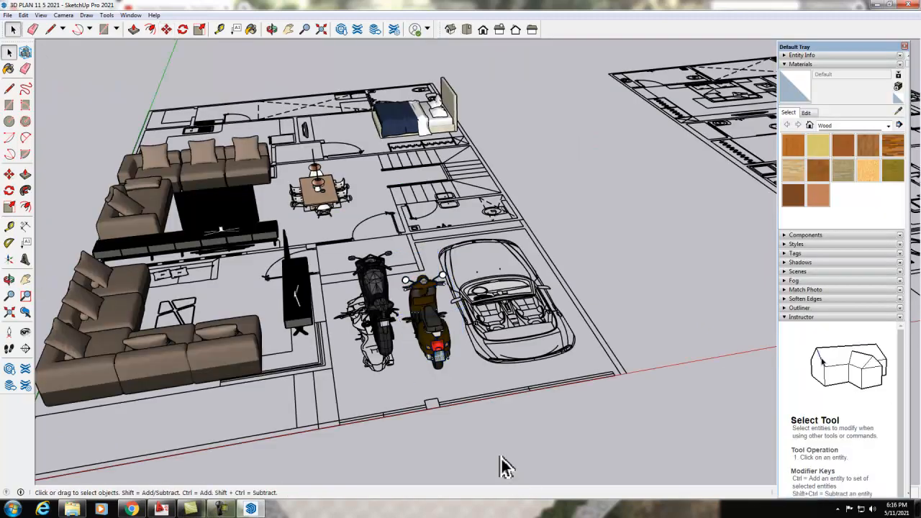
scroll(375, 382, "down", 3)
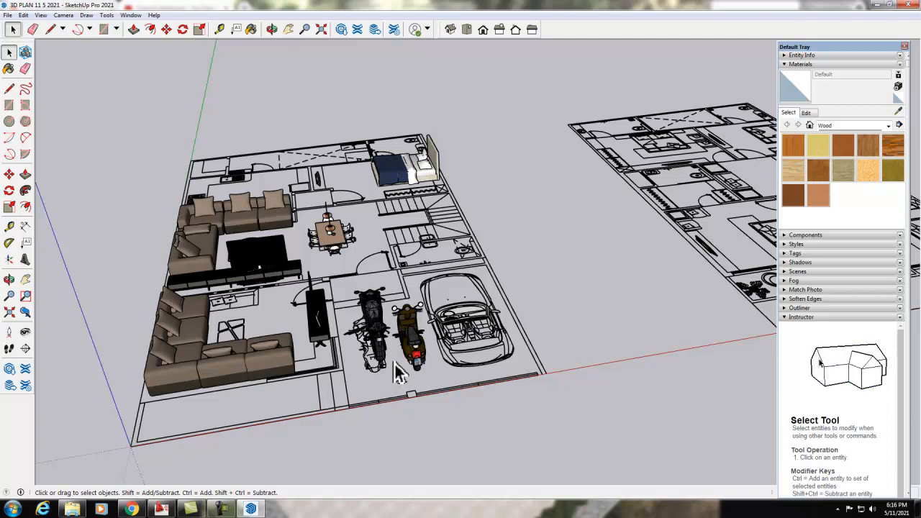
scroll(414, 259, "up", 10)
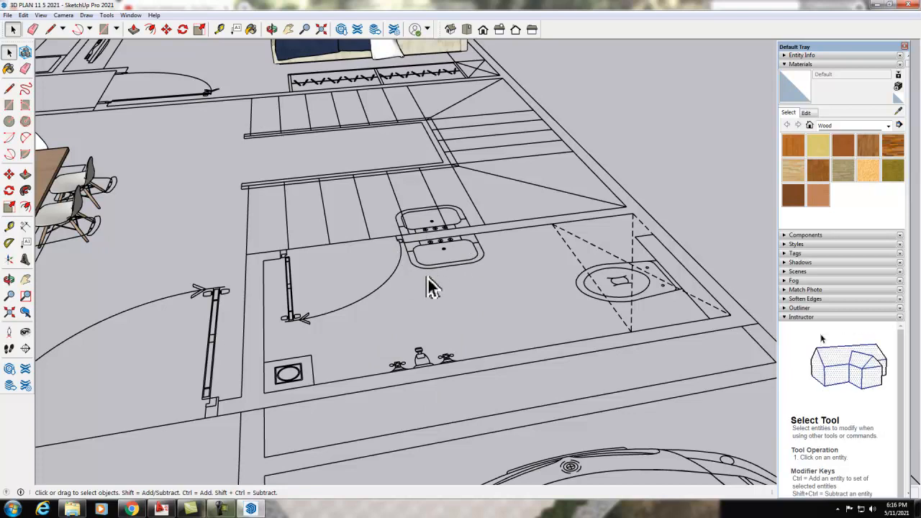
left_click(130, 15)
left_click(209, 90)
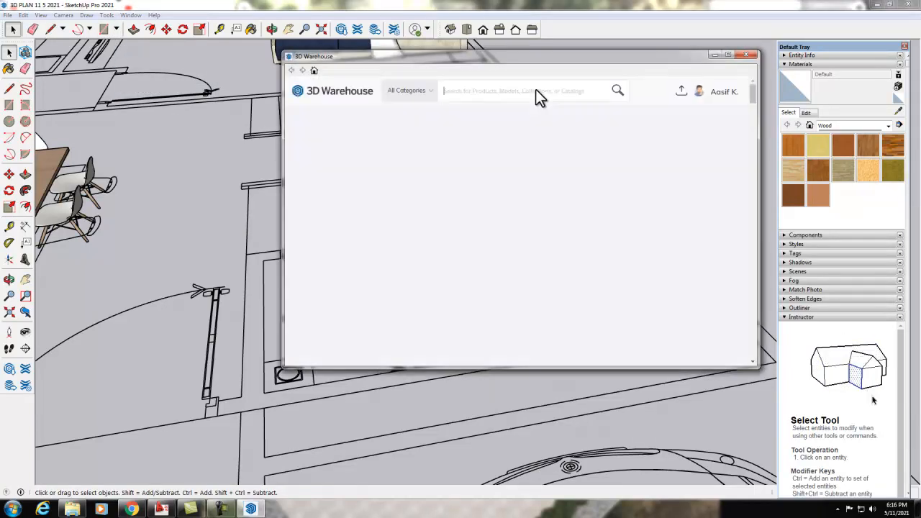
type("T")
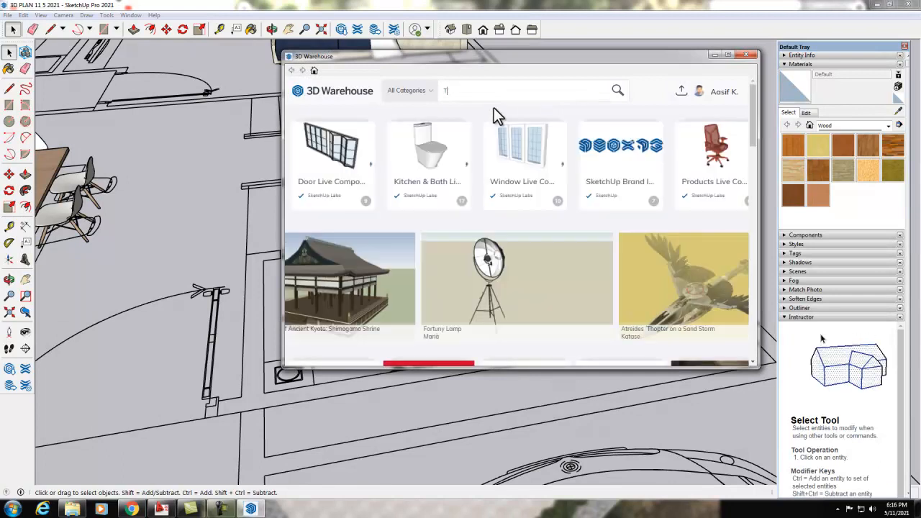
type("OILET")
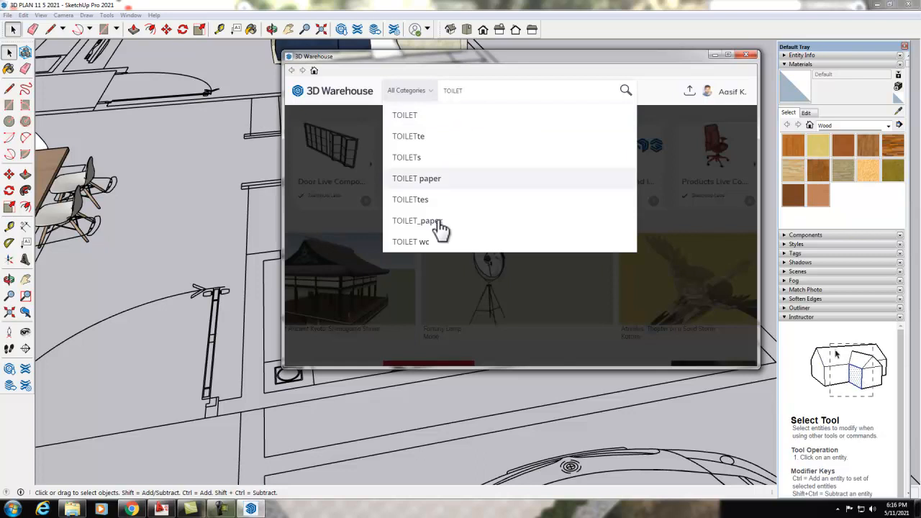
key("Return")
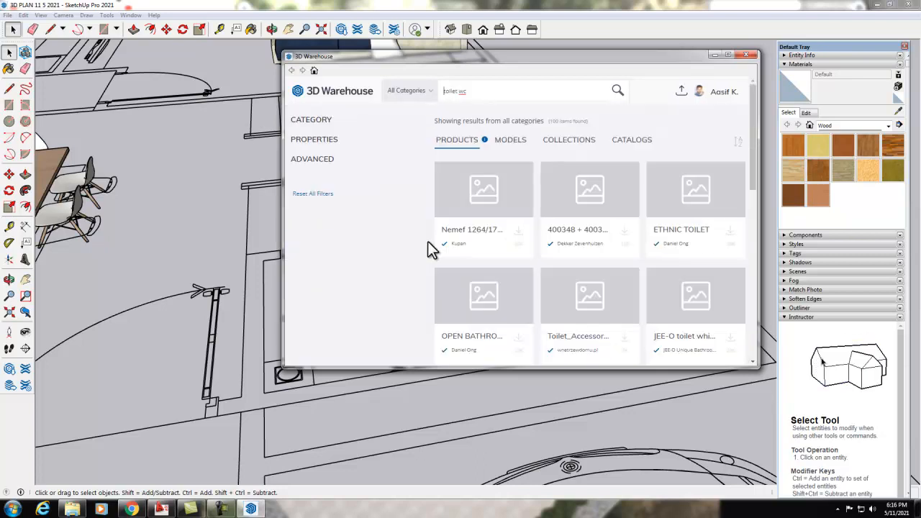
type("wc")
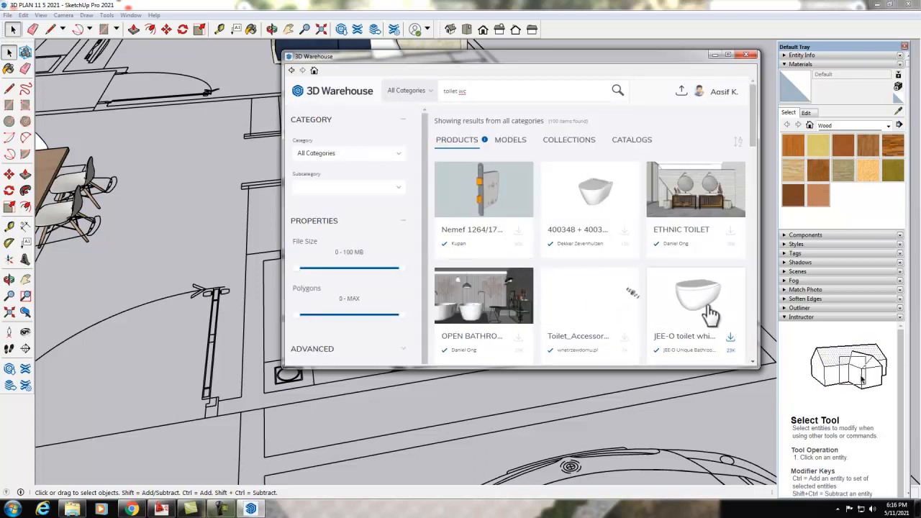
Step: Browse the toilet results, download the white wall-hung "400348" toilet directly into the model, and place it in the bathroom beside the toilet symbol
scroll(607, 270, "down", 2)
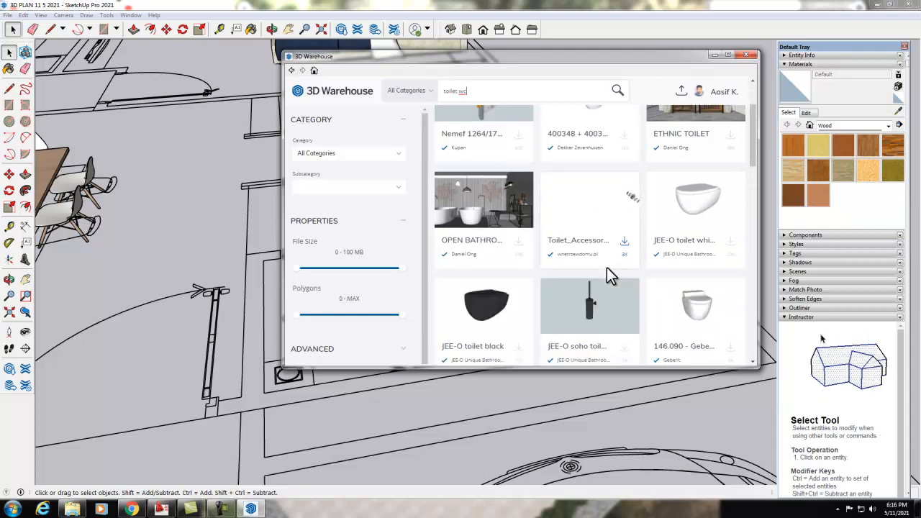
scroll(606, 273, "down", 3)
scroll(633, 281, "down", 2)
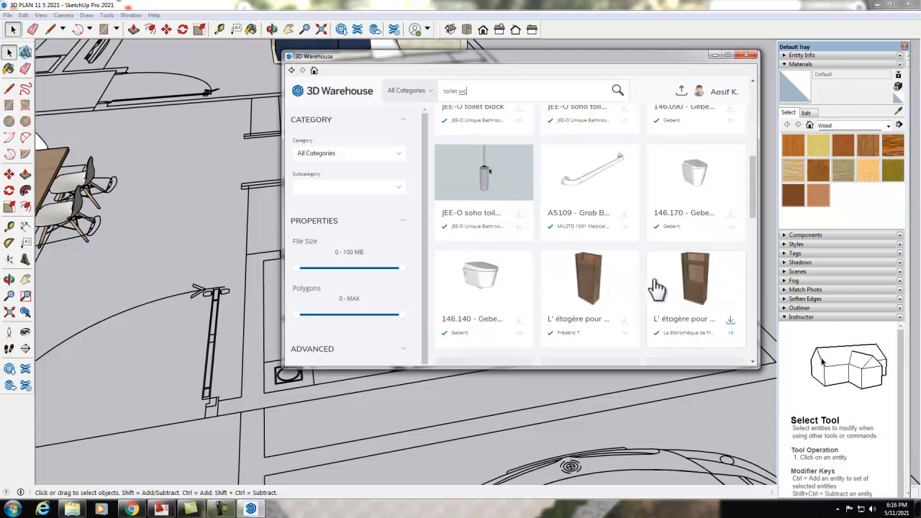
scroll(655, 284, "down", 3)
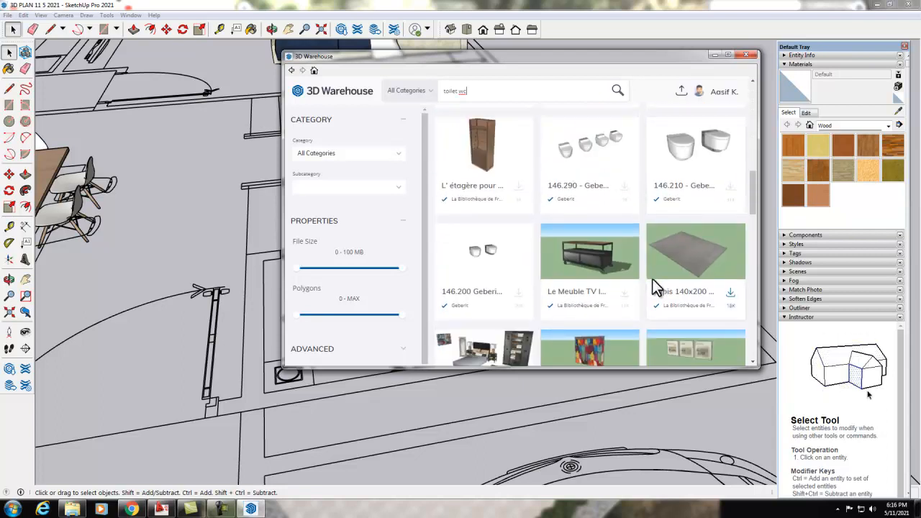
scroll(653, 287, "down", 2)
scroll(656, 287, "up", 5)
scroll(654, 288, "up", 3)
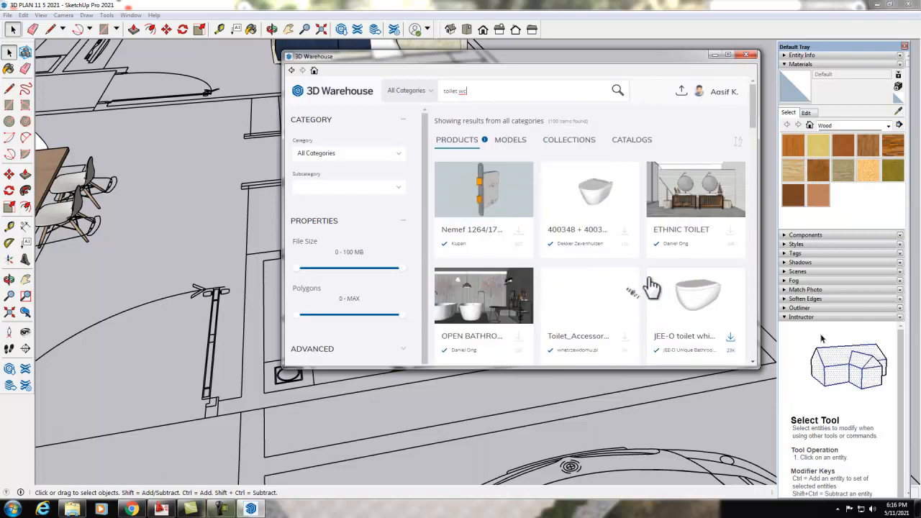
left_click(625, 232)
left_click(519, 240)
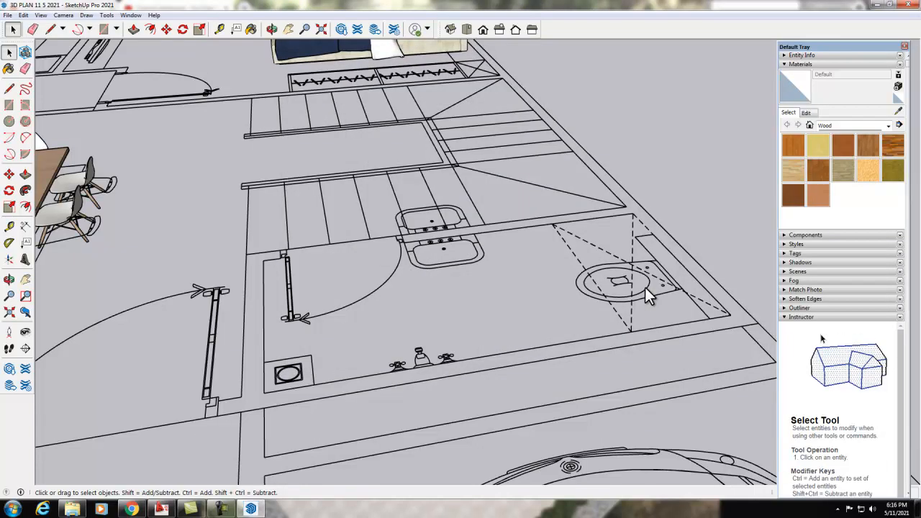
left_click(550, 321)
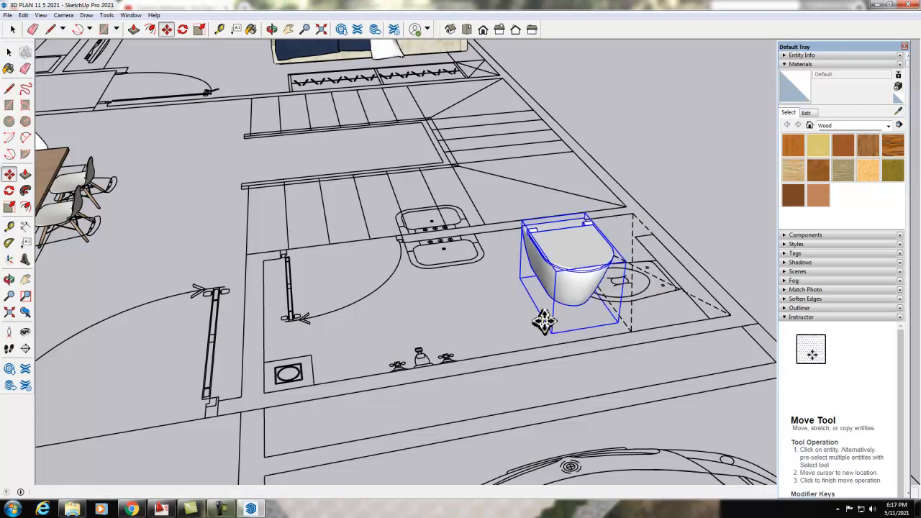
Step: Draw a rectangle over the outer wall strip running past the bedroom, staircase and bathroom, and extrude it upward into a wall
scroll(388, 338, "down", 5)
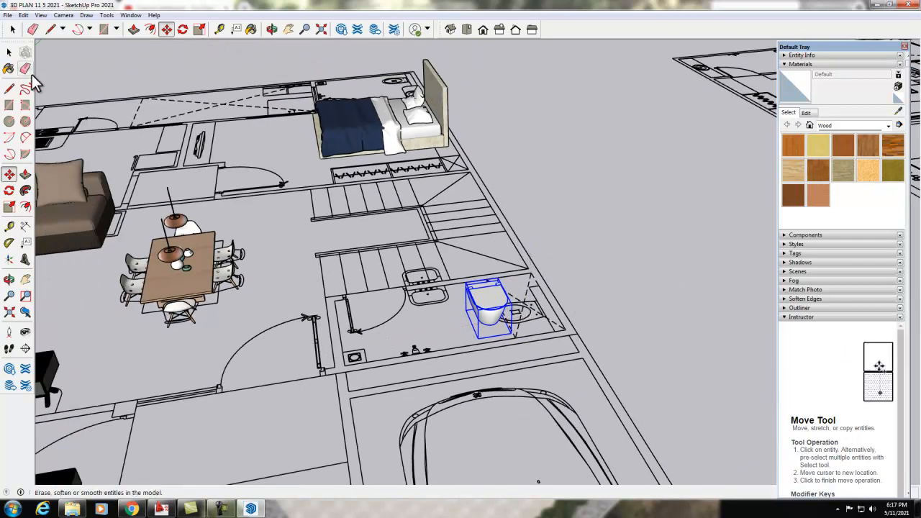
left_click(10, 105)
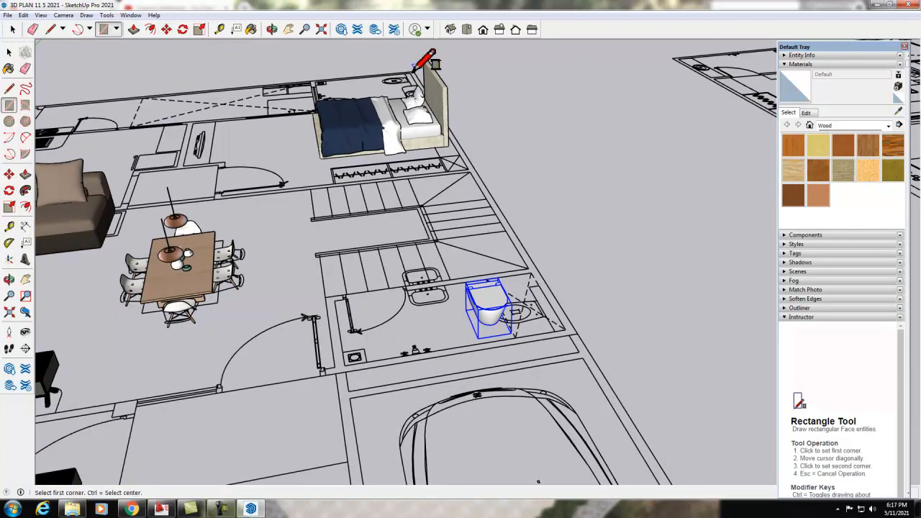
left_click(576, 335)
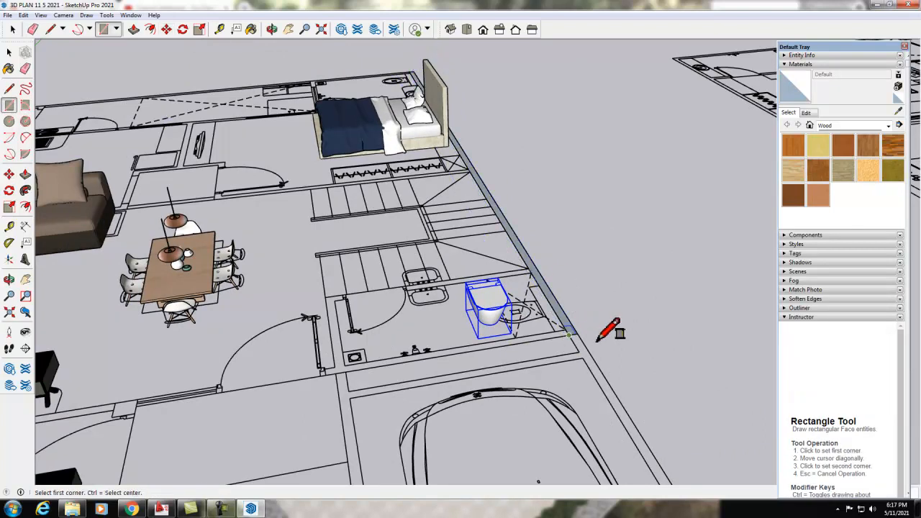
left_click(12, 30)
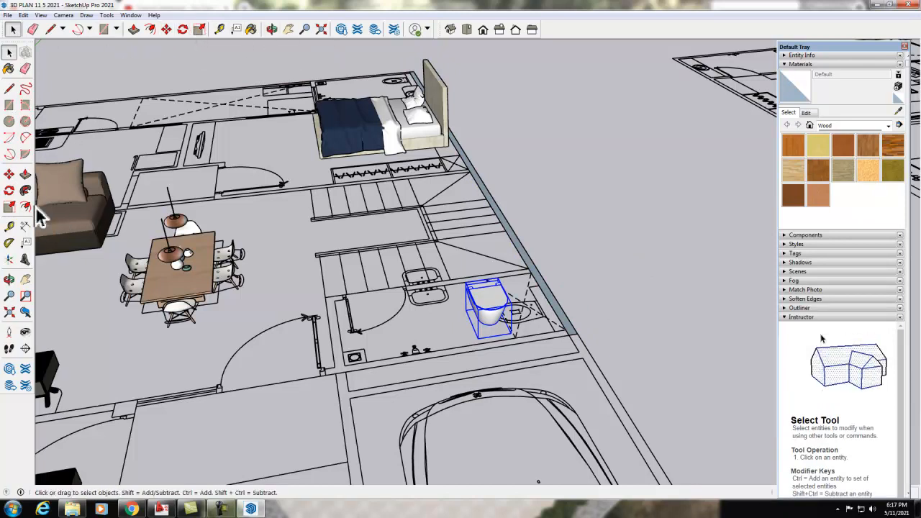
left_click(25, 174)
left_click(566, 329)
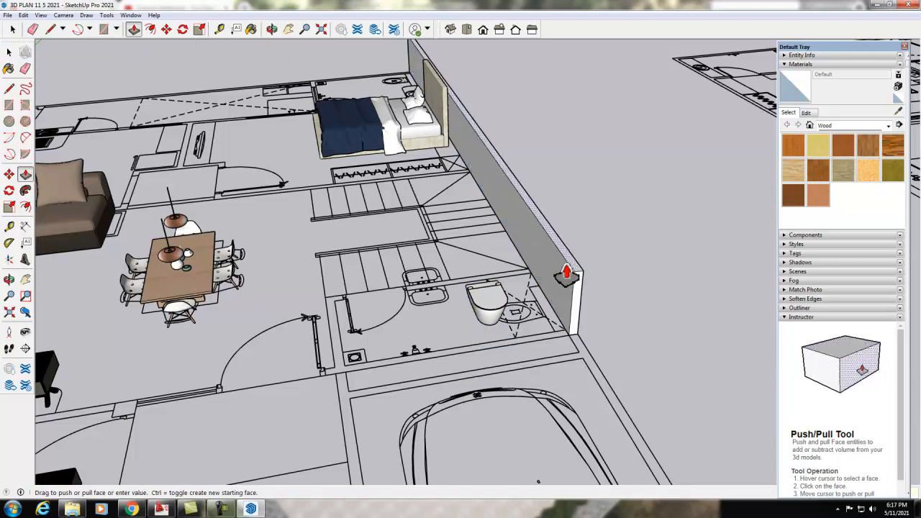
left_click(568, 274)
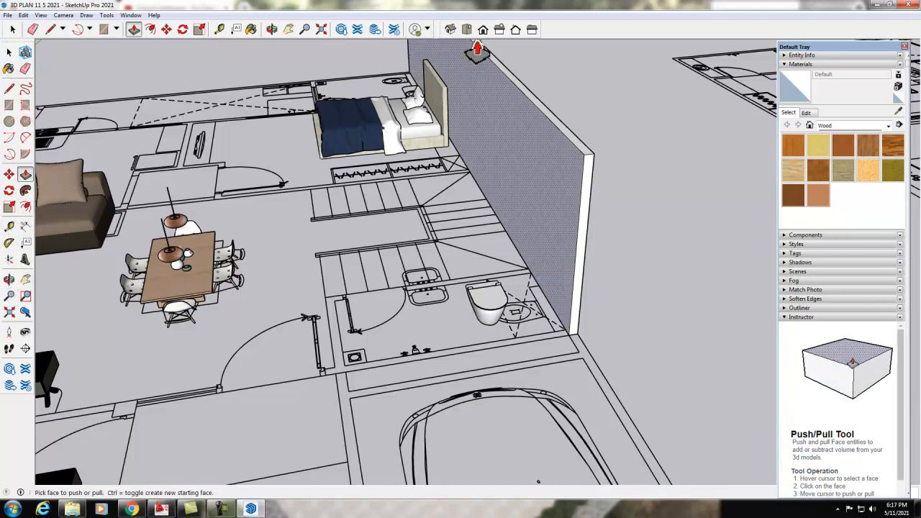
Step: Rotate the toilet 90 degrees clockwise in the top view so its back faces the outer wall like the toilet symbol
left_click(467, 29)
scroll(441, 405, "up", 6)
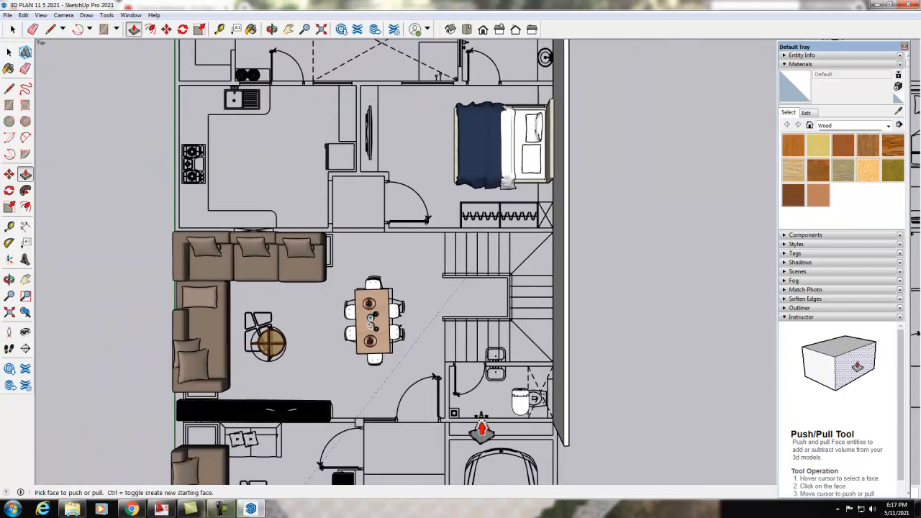
scroll(545, 433, "up", 4)
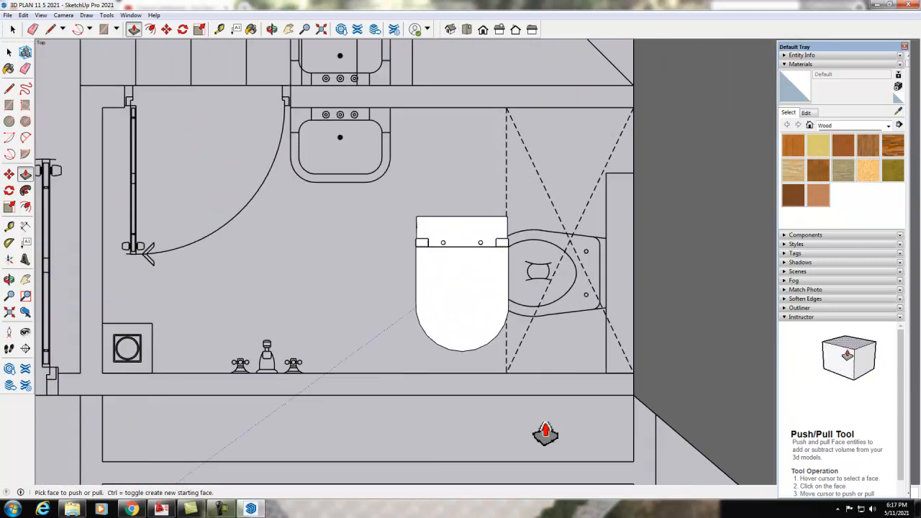
left_click(9, 52)
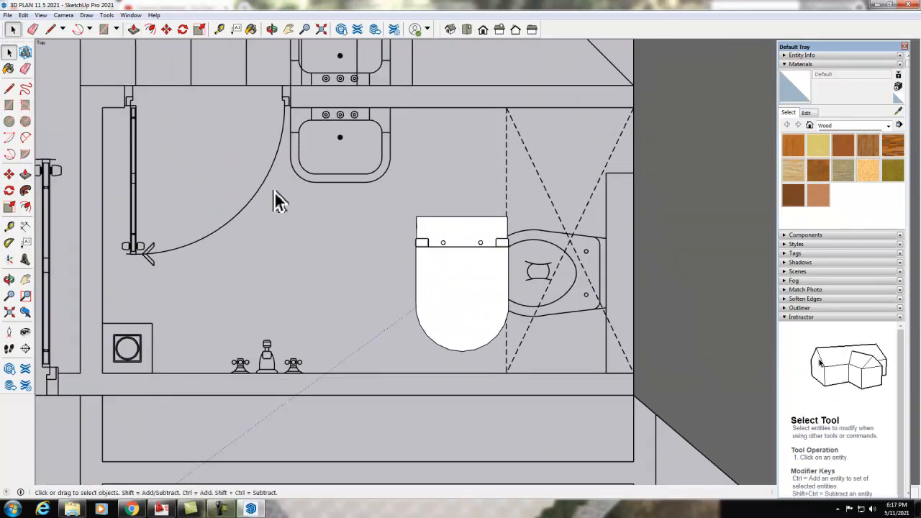
left_click(469, 255)
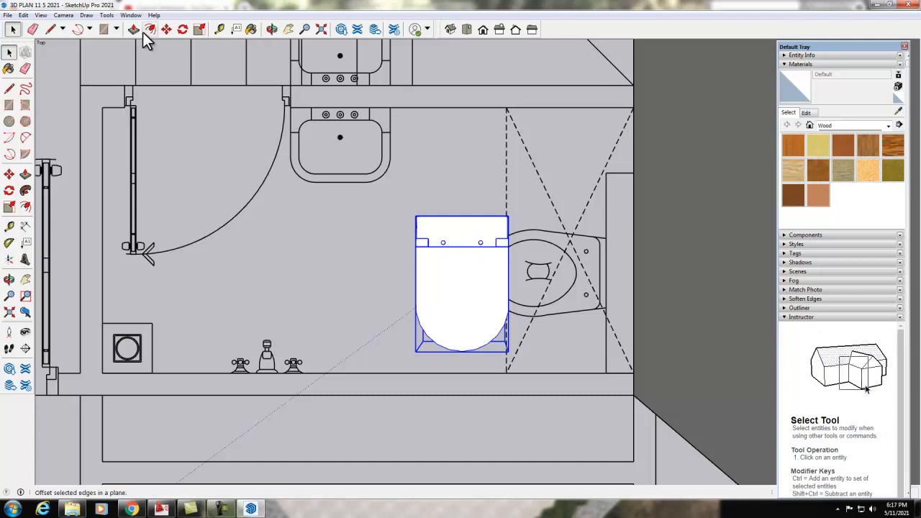
left_click(183, 29)
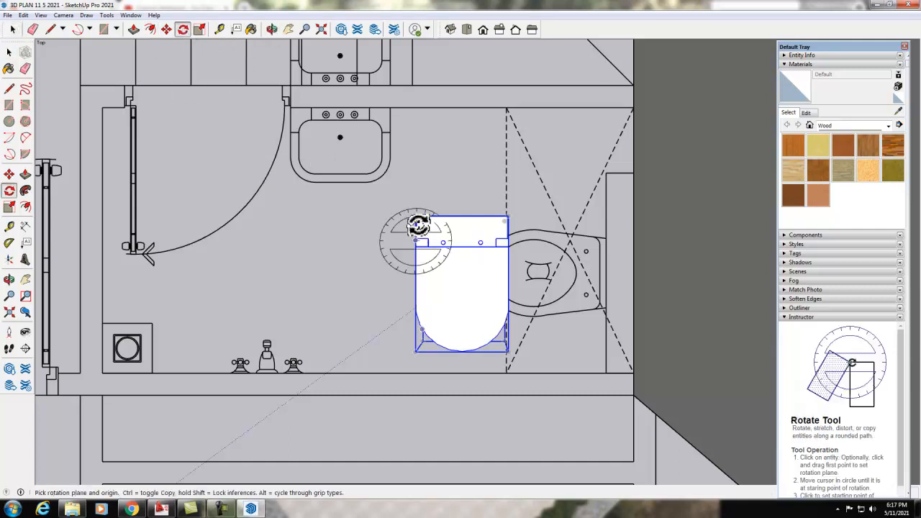
left_click_drag(415, 216, 522, 226)
left_click(510, 220)
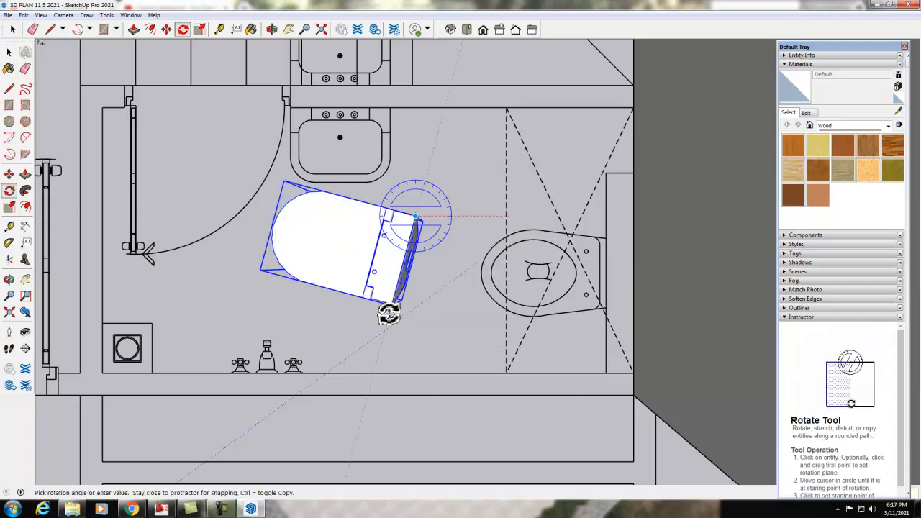
key("Escape")
left_click(12, 29)
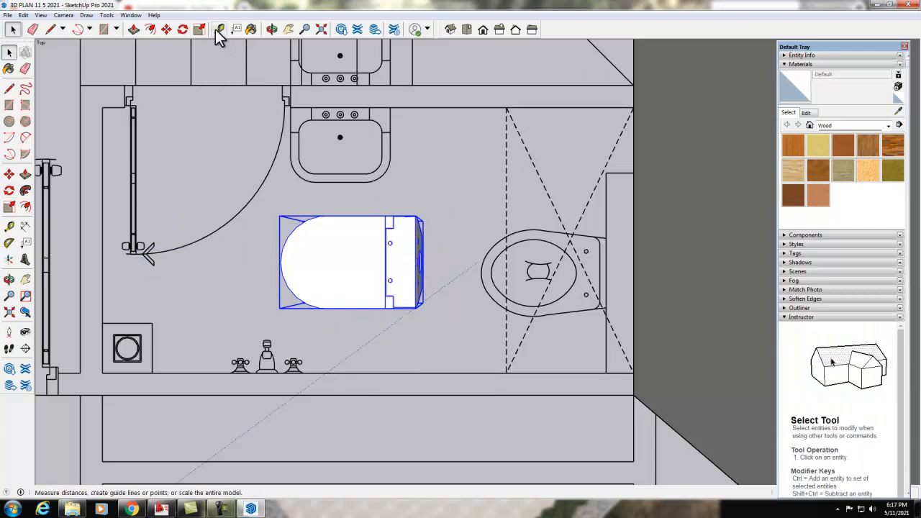
Step: Move the toilet by its back midpoint onto the toilet symbol, with its back against the outer wall
left_click(167, 31)
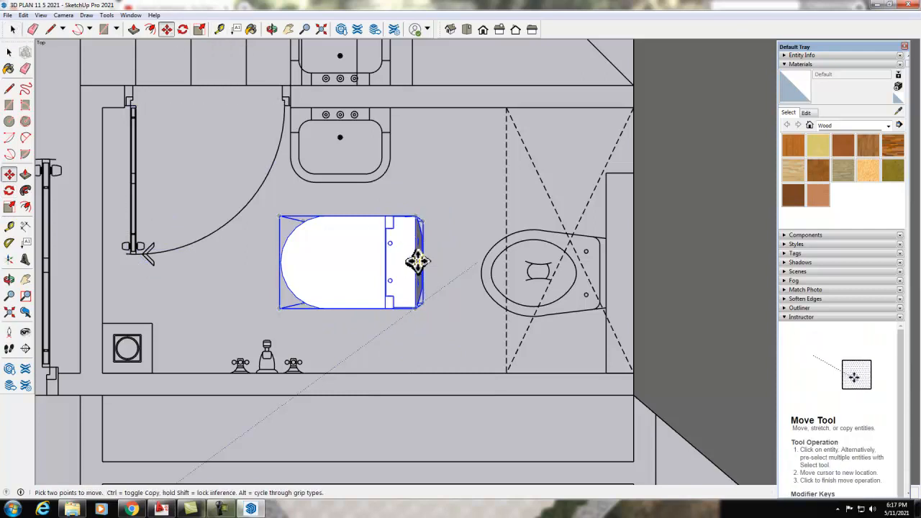
left_click(416, 261)
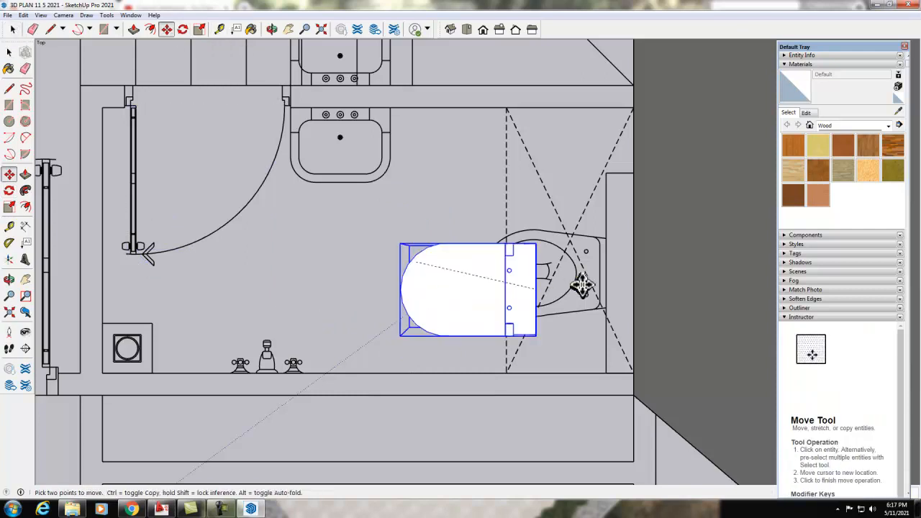
left_click(634, 274)
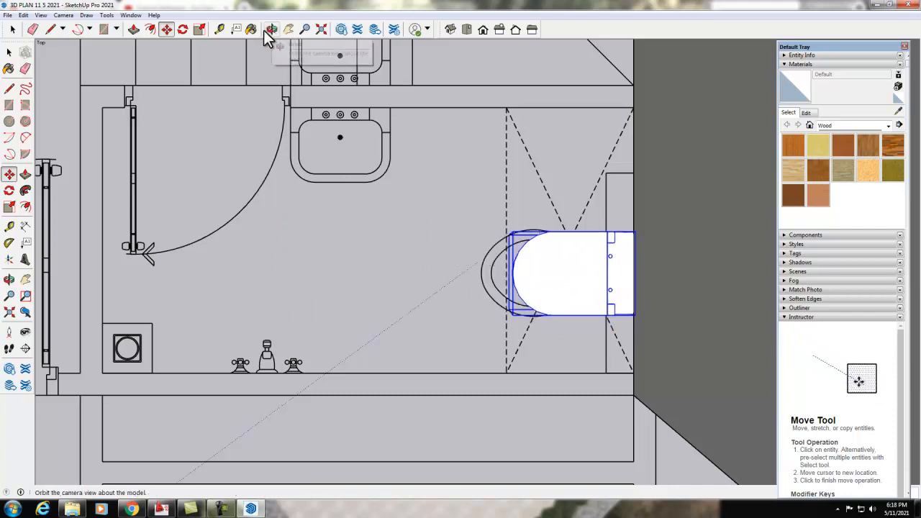
Step: Raise the toilet vertically along the outer wall in the front view so it hangs above the floor
left_click(491, 34)
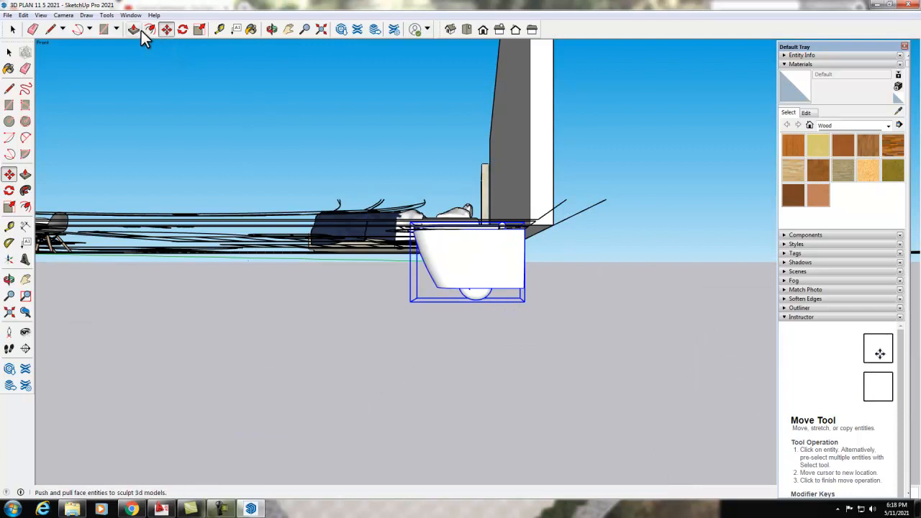
left_click(524, 244)
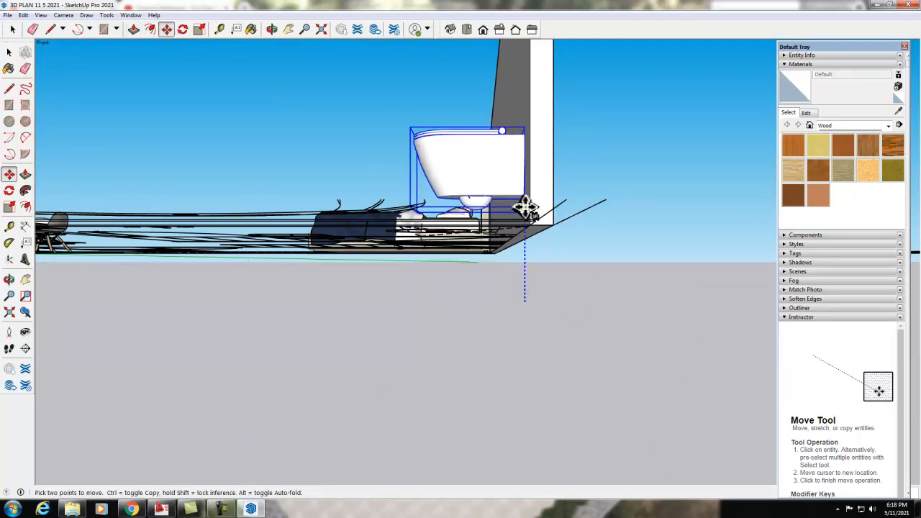
left_click(525, 183)
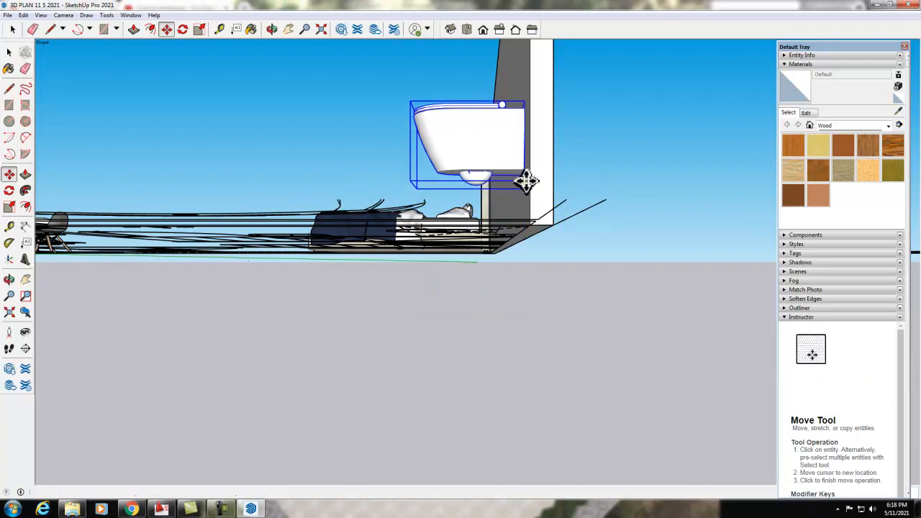
scroll(469, 277, "down", 5)
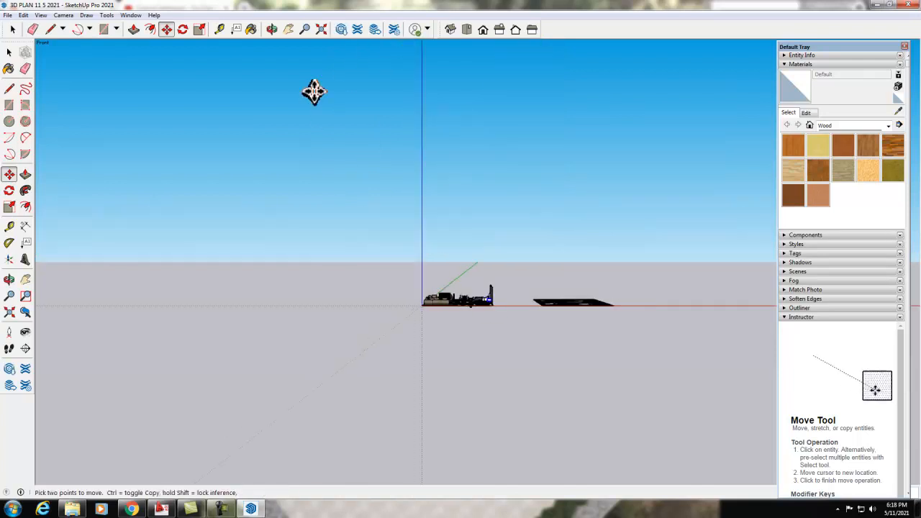
scroll(482, 301, "up", 3)
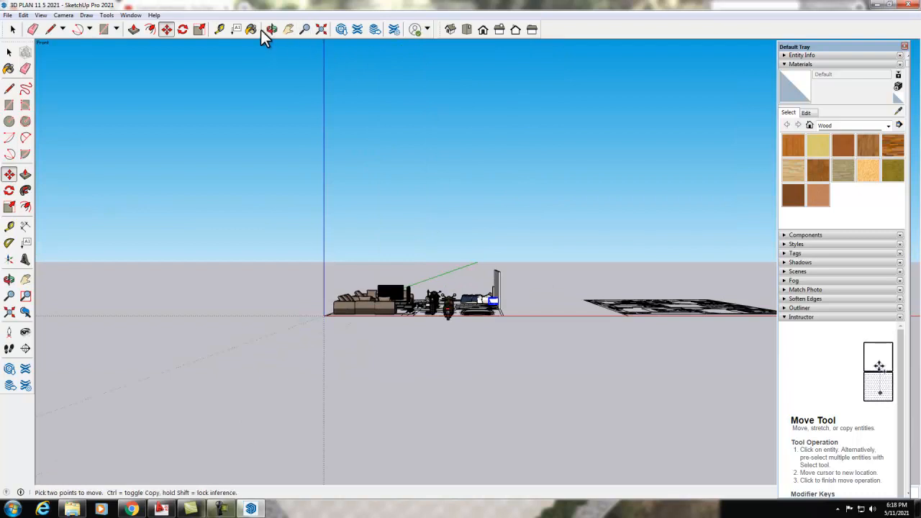
Step: Lower the wall-hung toilet vertically along the outer wall so it hangs just above its floor plan symbol
middle_click_drag(424, 328, 623, 405)
scroll(623, 403, "up", 10)
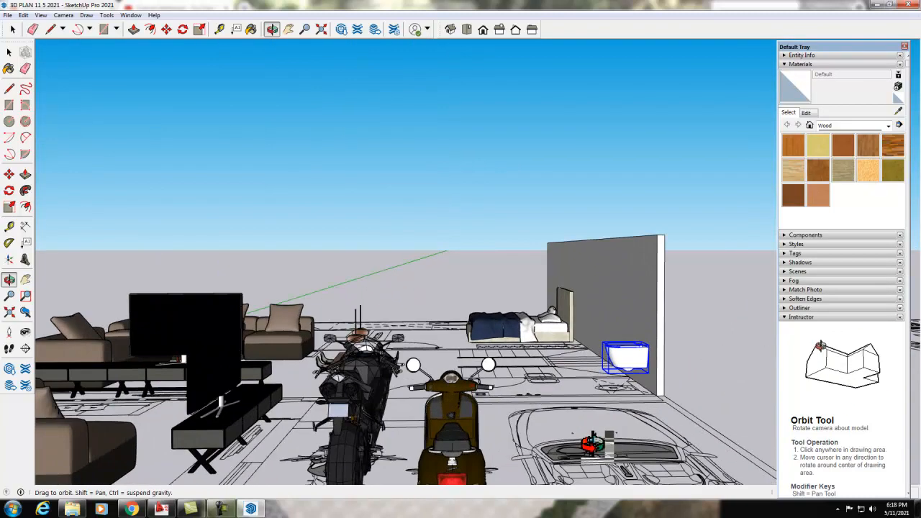
middle_click_drag(596, 441, 592, 464)
scroll(592, 464, "up", 10)
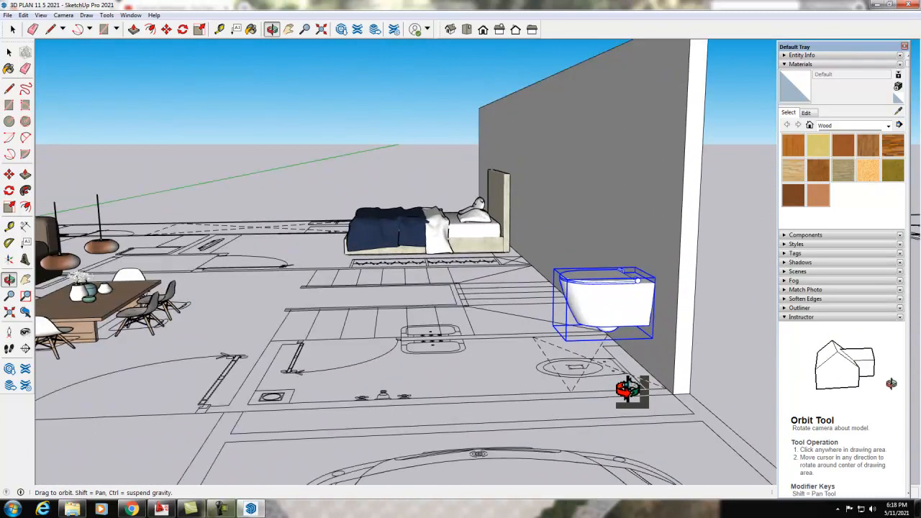
scroll(636, 412, "up", 5)
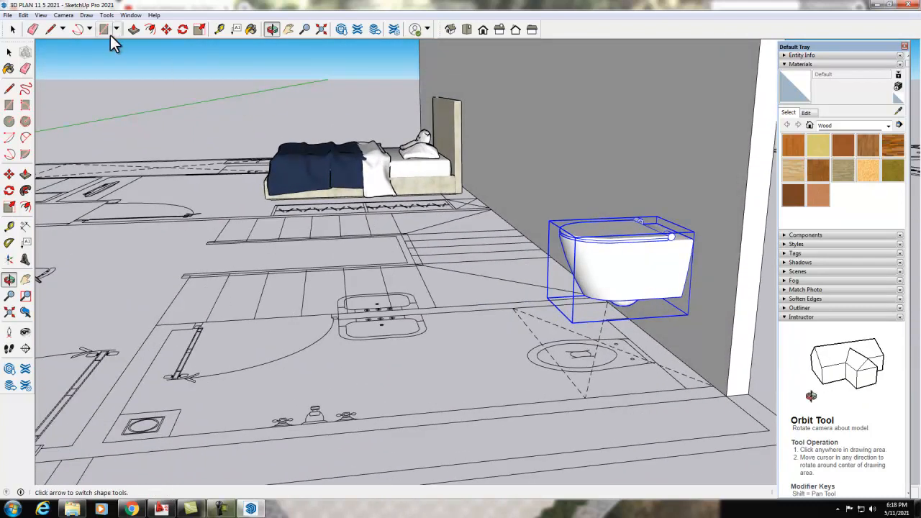
left_click(10, 175)
left_click(693, 231)
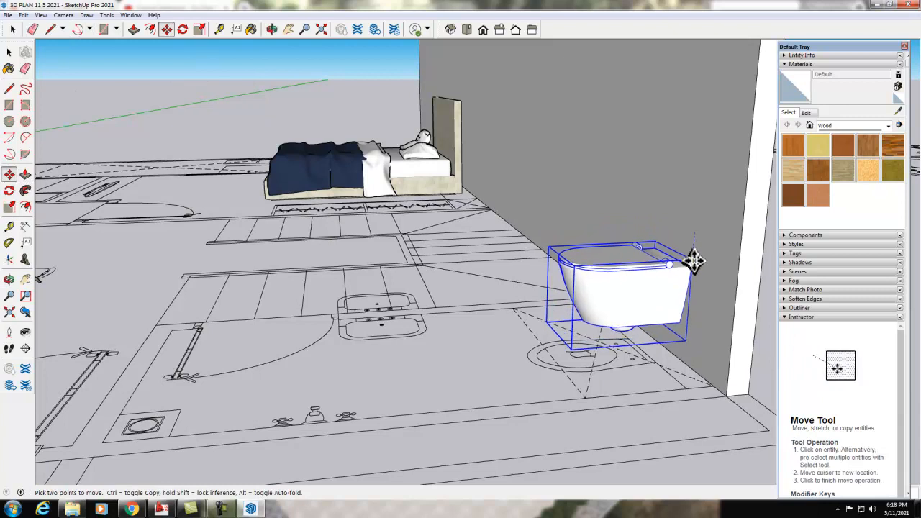
left_click(693, 284)
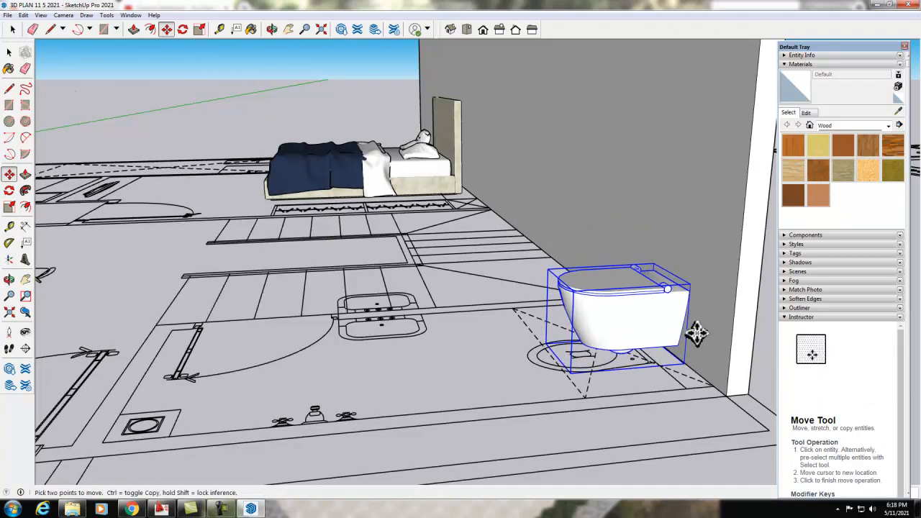
scroll(503, 356, "down", 2)
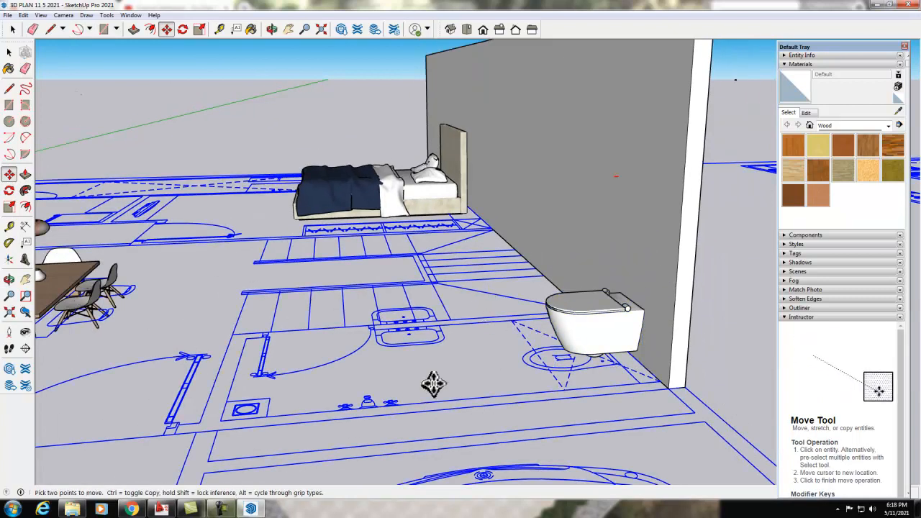
Step: Open 3D Warehouse and search for "sink"
left_click(133, 16)
left_click(168, 93)
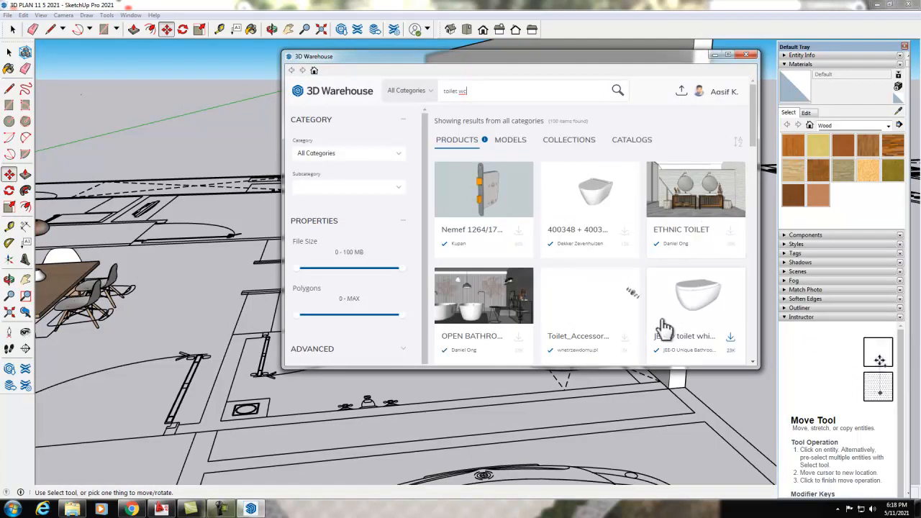
triple_click(448, 91)
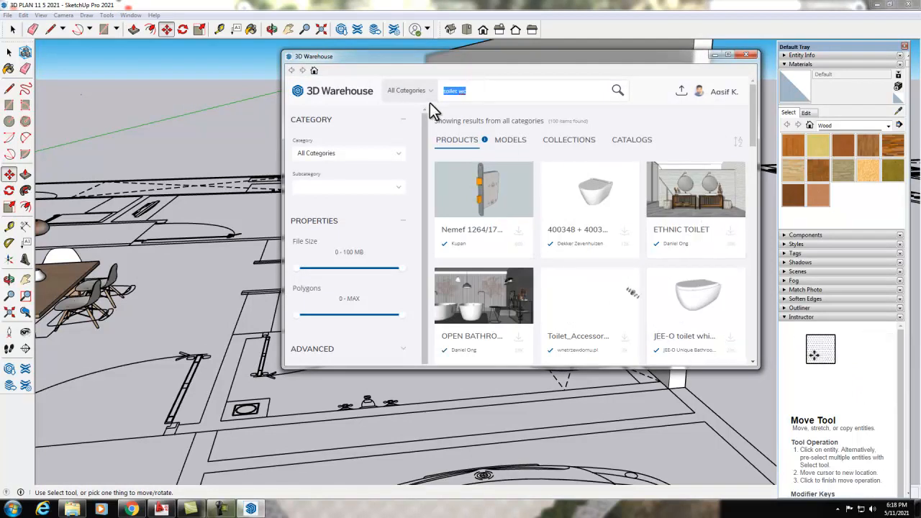
type("SINK")
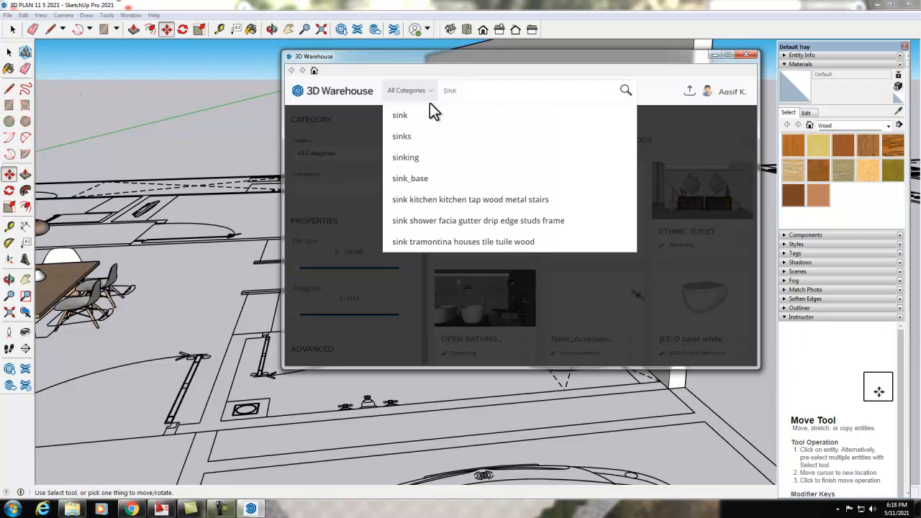
left_click(429, 111)
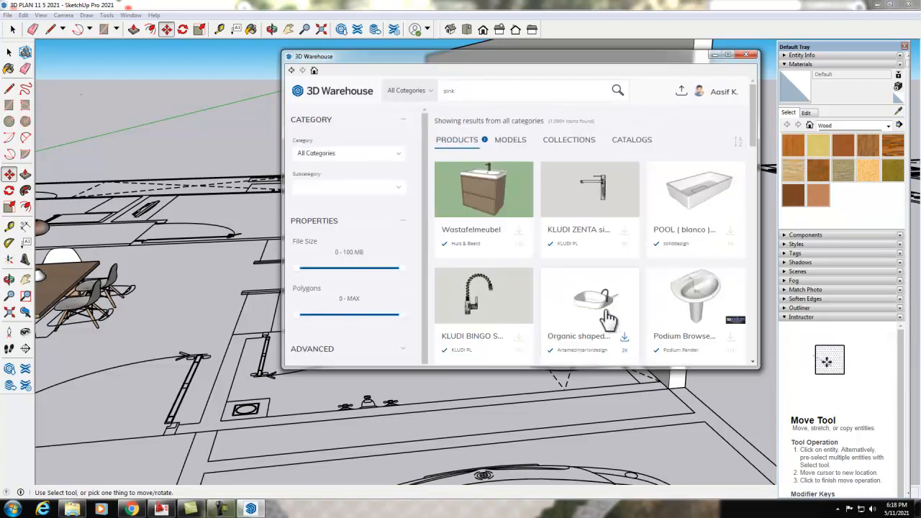
Step: Download the Podium Browser Sink 29 model into the drawing and place it on the bathroom floor
left_click(695, 306)
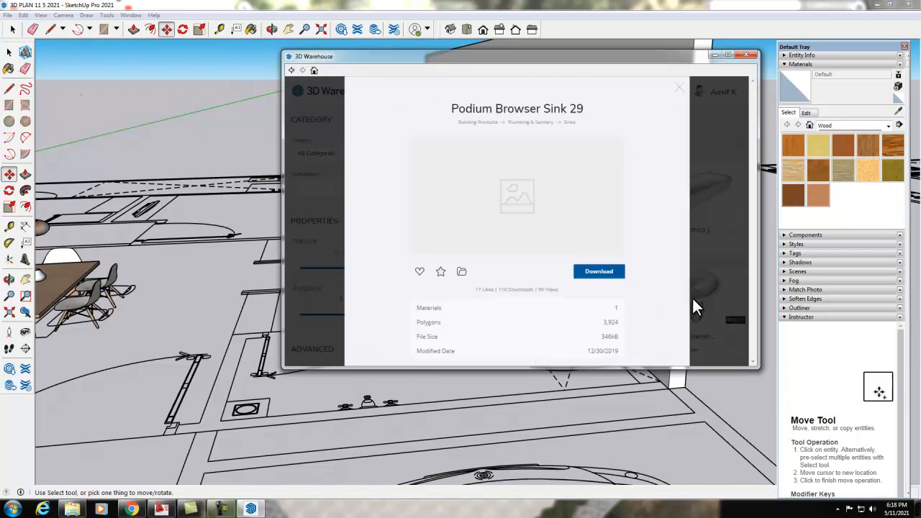
left_click(609, 275)
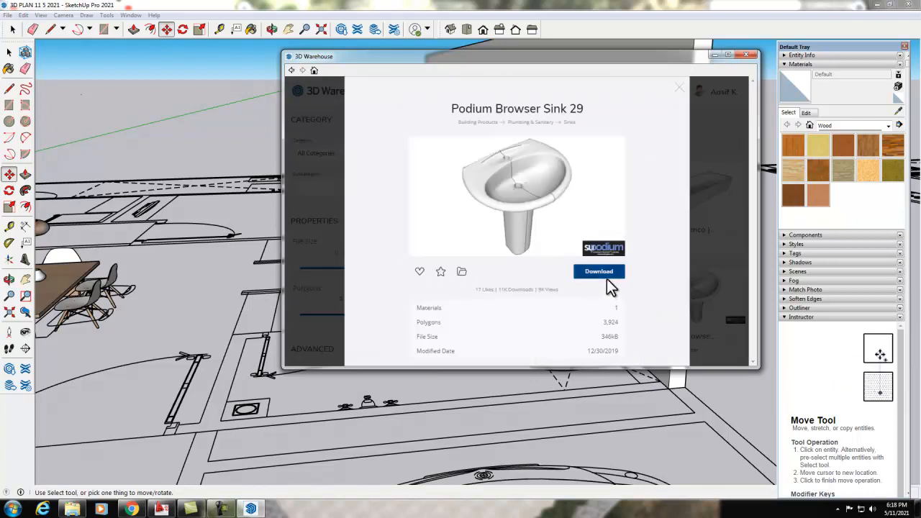
left_click(479, 236)
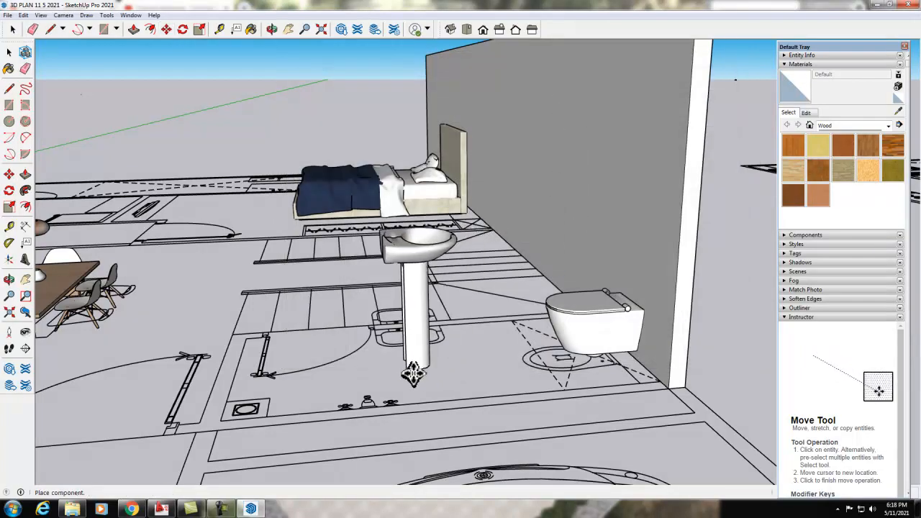
left_click(437, 385)
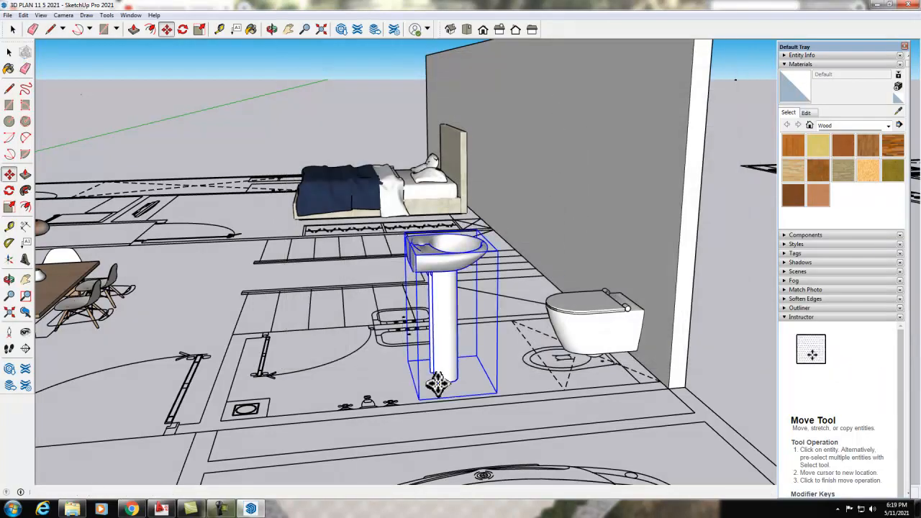
Step: Draw a rectangle over the wall strip between the bathroom and the staircase, from the outer wall to the door opening
left_click(272, 29)
left_click_drag(397, 366, 323, 226)
left_click(134, 29)
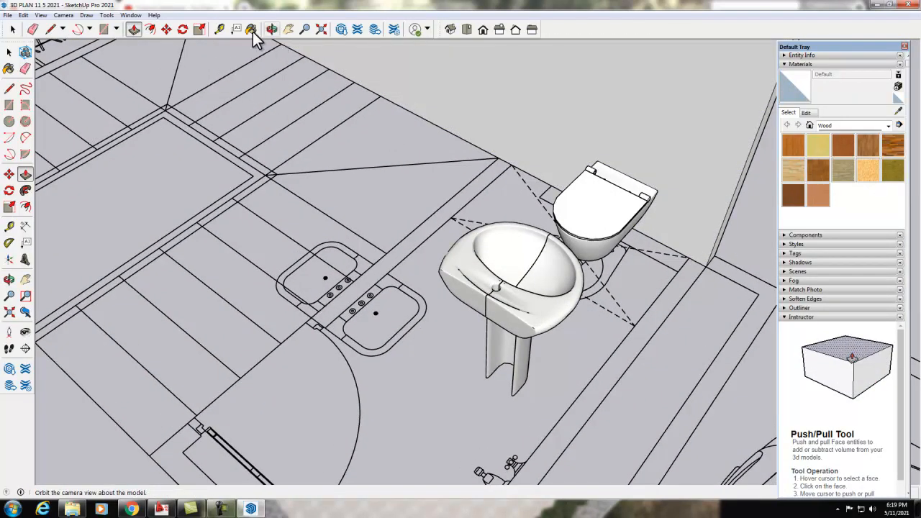
left_click(9, 104)
left_click(497, 157)
left_click(324, 326)
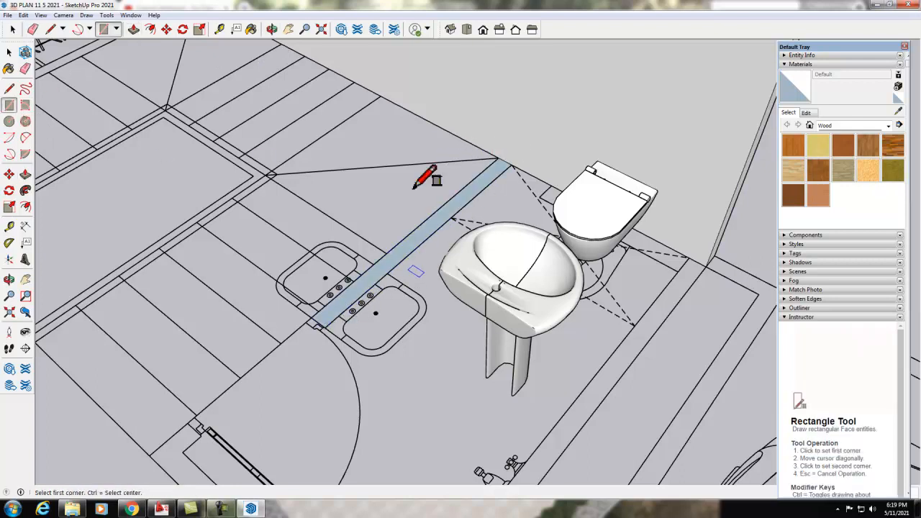
Step: Extrude the partition strip upward with Push/Pull to the height of the outer wall
scroll(144, 287, "down", 5)
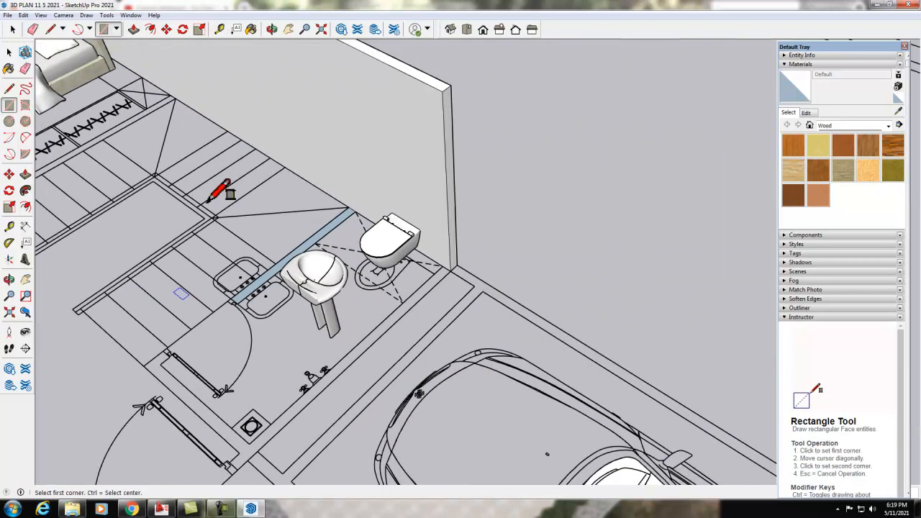
left_click(134, 28)
left_click(335, 229)
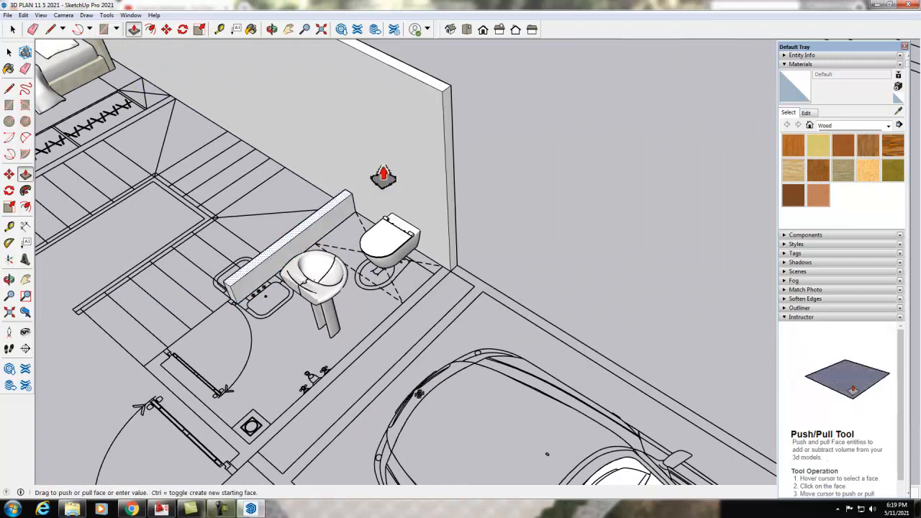
left_click(445, 100)
scroll(274, 342, "down", 2)
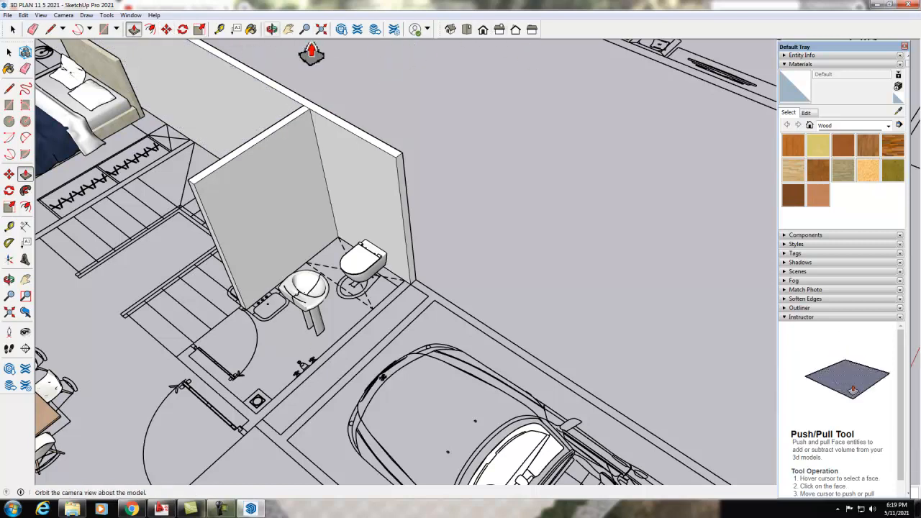
Step: Select the pedestal sink in the top view as the object for the Rotate tool
left_click(470, 30)
scroll(567, 457, "up", 1)
scroll(375, 103, "down", 2)
scroll(518, 436, "up", 7)
scroll(305, 141, "down", 1)
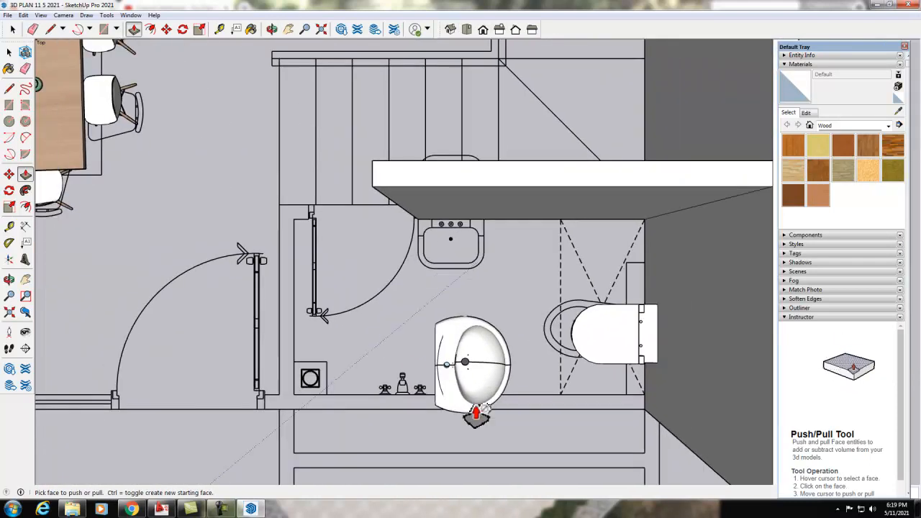
left_click(12, 29)
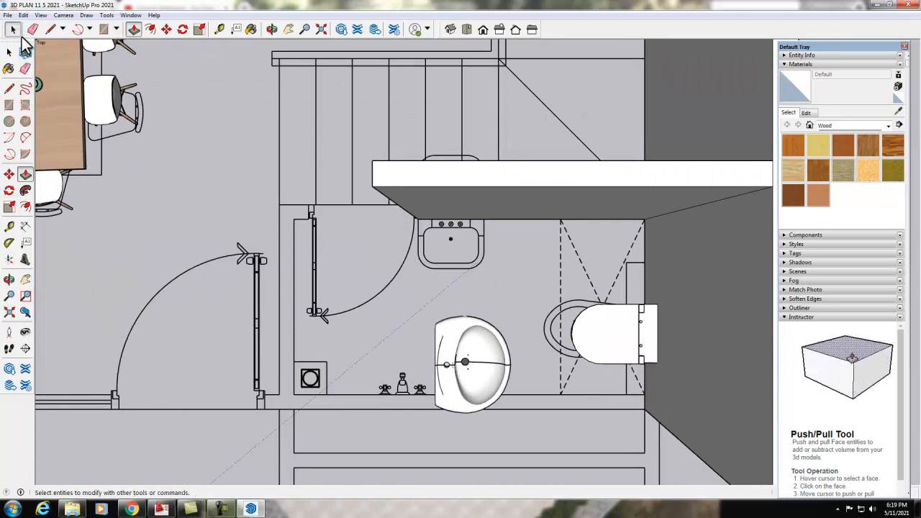
left_click(469, 364)
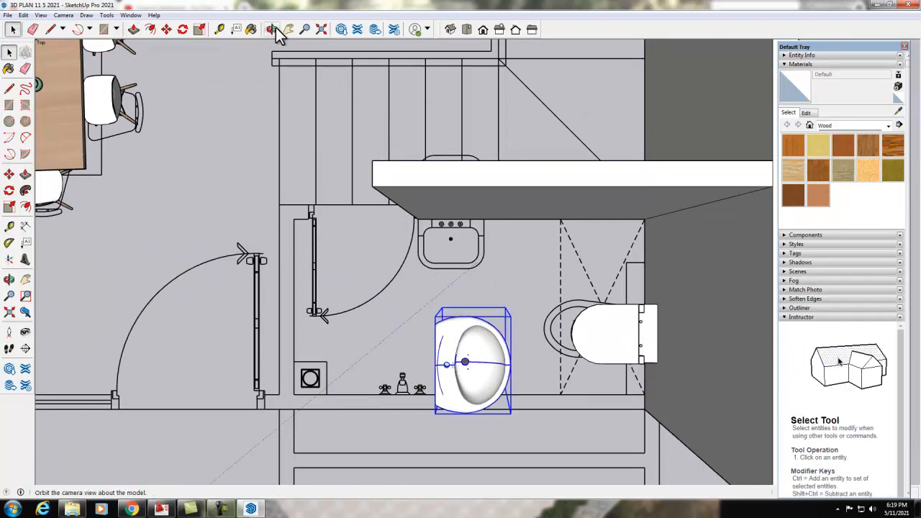
left_click(180, 29)
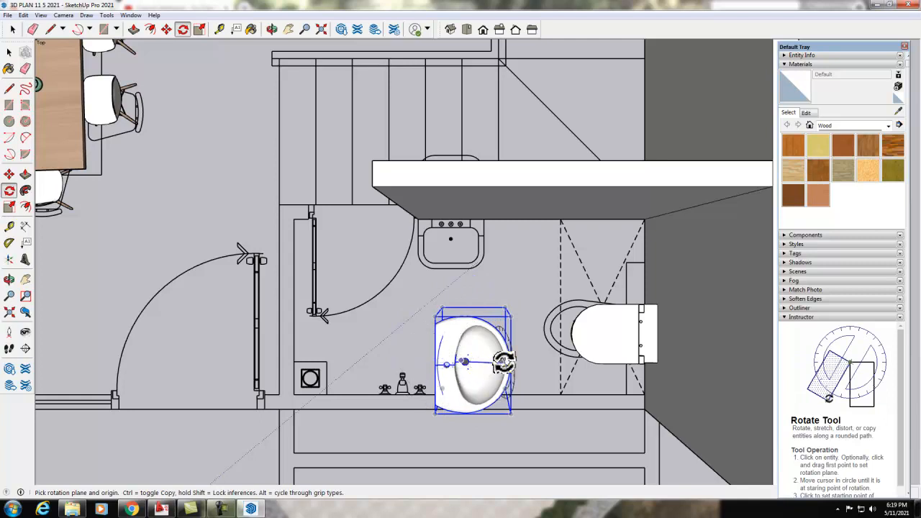
left_click_drag(510, 365, 501, 419)
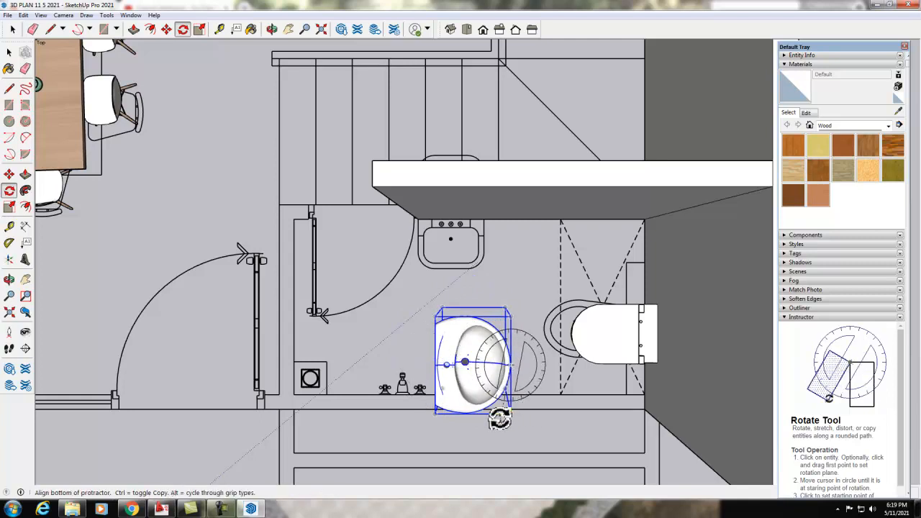
left_click_drag(500, 420, 429, 421)
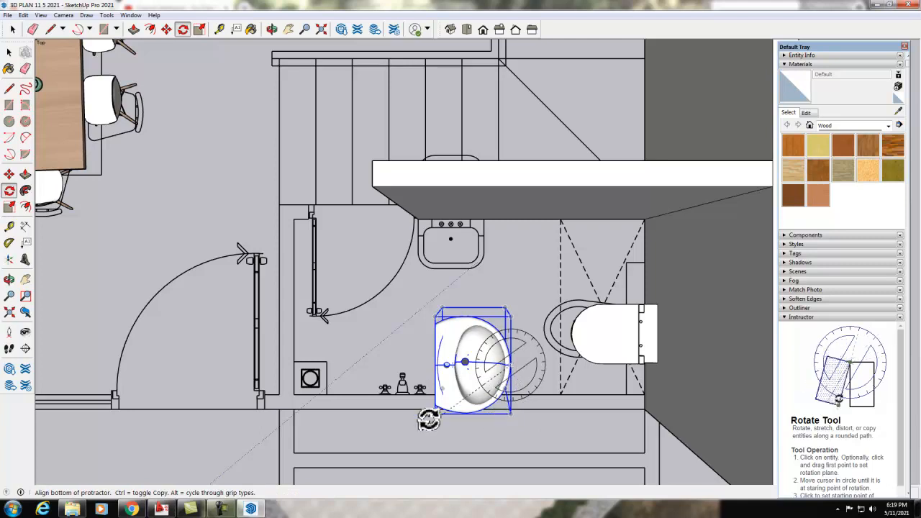
key("Escape")
Step: Rotate the pedestal sink 90 degrees clockwise in the top view so its back faces the partition wall
scroll(519, 443, "up", 1)
scroll(519, 443, "up", 2)
left_click(512, 164)
left_click(512, 377)
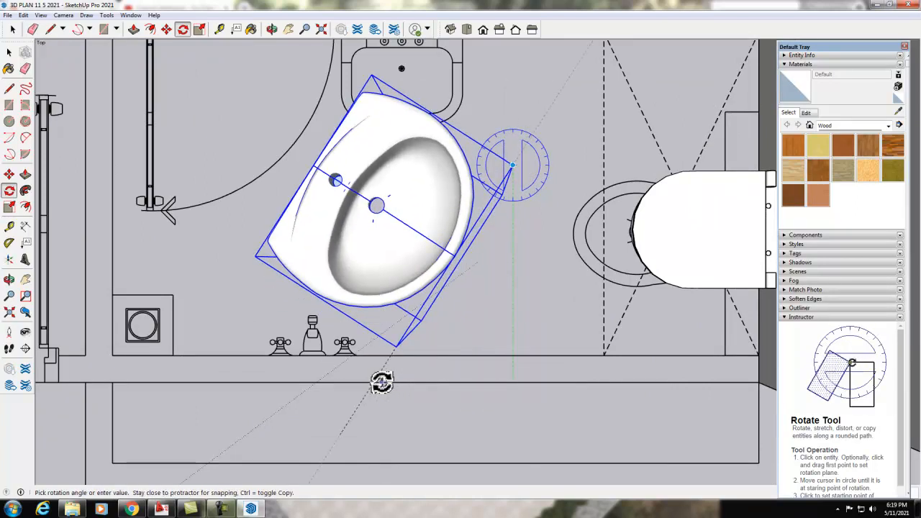
left_click(381, 382)
scroll(435, 438, "down", 2)
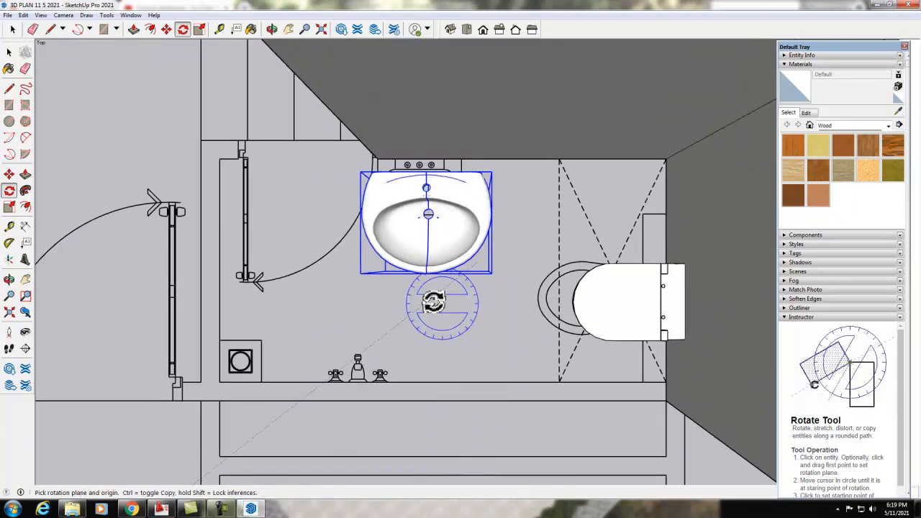
Step: Move the pedestal sink by its back midpoint toward the partition wall in the top view, over the sink symbol
left_click(12, 29)
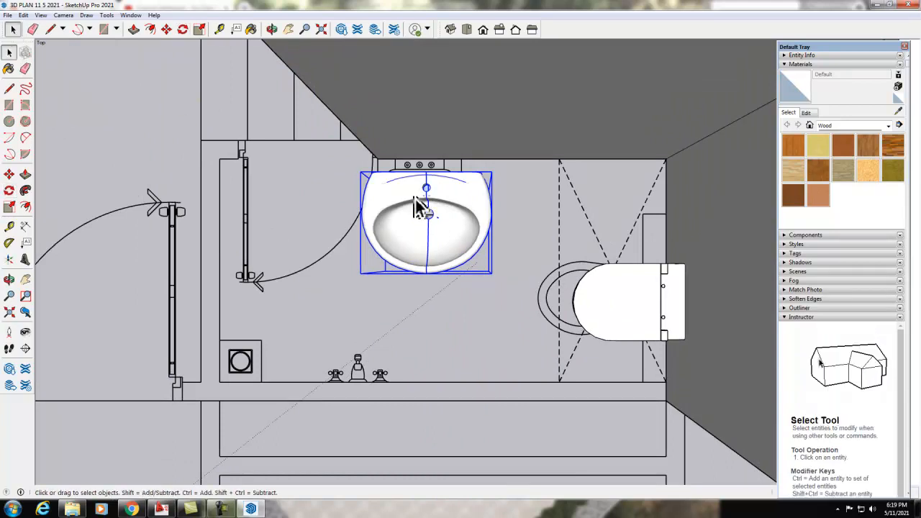
left_click(166, 28)
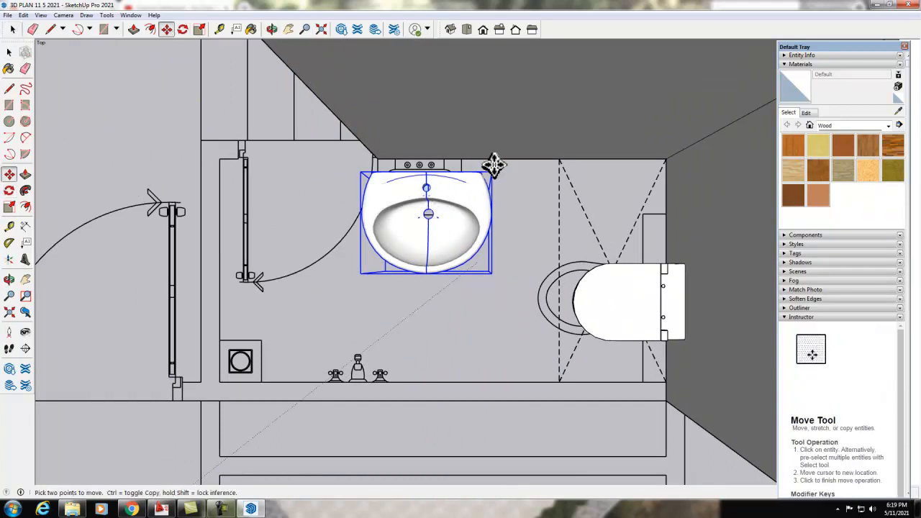
left_click_drag(424, 171, 423, 155)
left_click(424, 154)
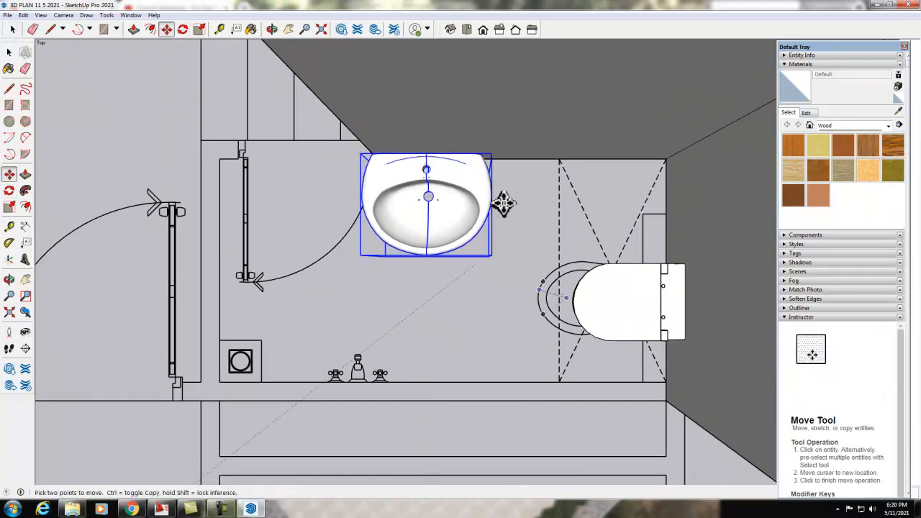
Step: Close the gap behind the pedestal sink by moving its back edge against the partition wall face
scroll(524, 267, "down", 1)
left_click(271, 28)
left_click_drag(345, 313, 607, 368)
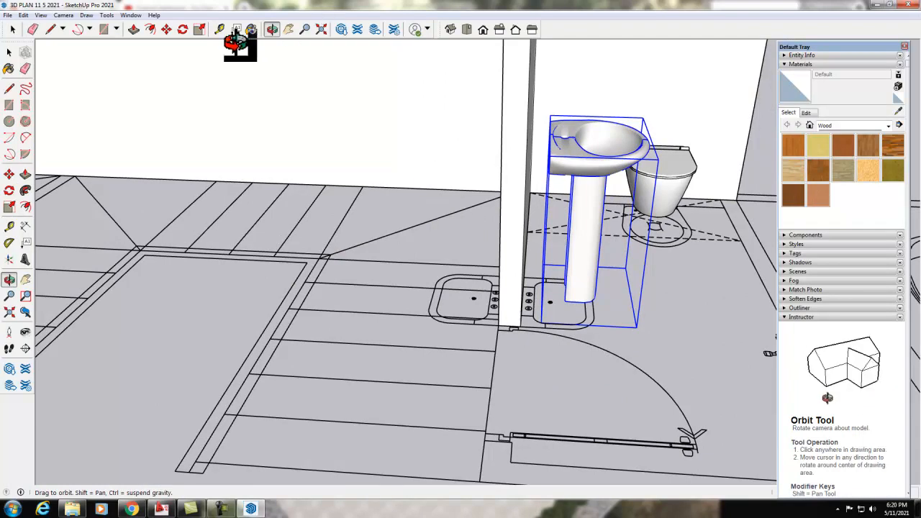
left_click(167, 29)
left_click_drag(544, 154, 530, 154)
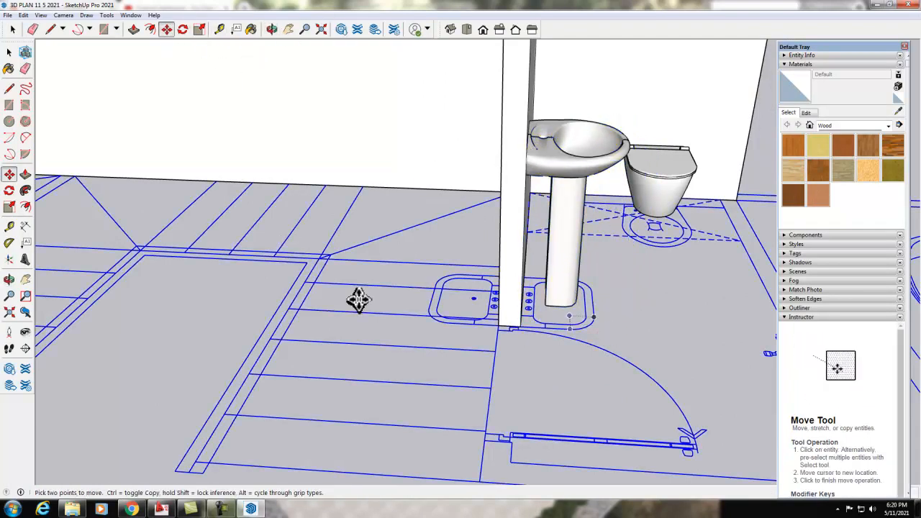
Step: Examine the placement of the sink and toilet against the bathroom walls from several angles, including the staircase side
scroll(335, 284, "down", 3)
left_click(272, 30)
scroll(329, 194, "down", 2)
left_click_drag(386, 317, 229, 330)
scroll(451, 302, "up", 6)
left_click_drag(448, 313, 393, 304)
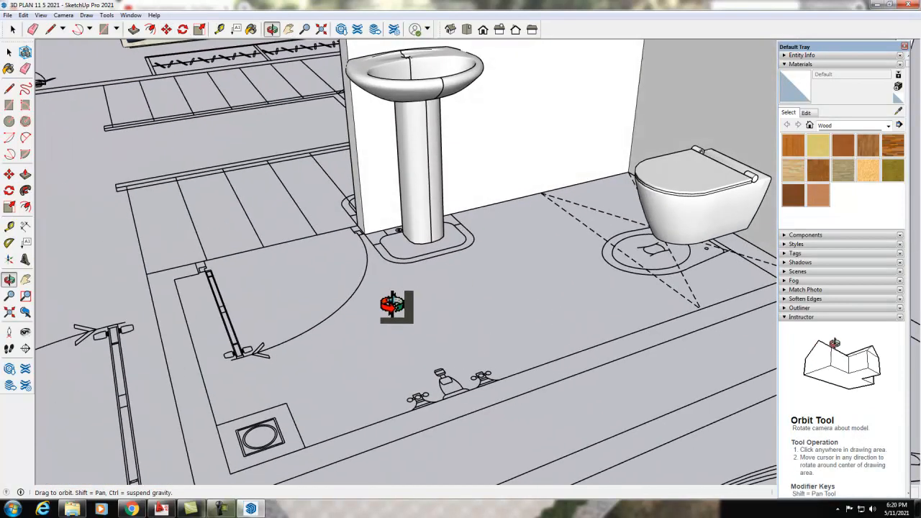
scroll(634, 363, "down", 3)
left_click_drag(369, 361, 673, 383)
scroll(521, 348, "down", 2)
scroll(522, 347, "down", 1)
scroll(632, 449, "up", 1)
left_click_drag(631, 449, 674, 448)
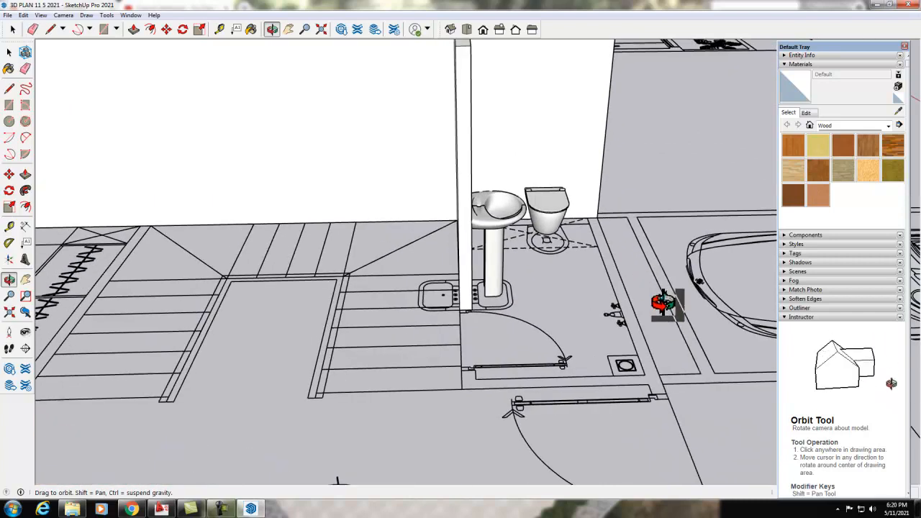
left_click_drag(637, 284, 679, 307)
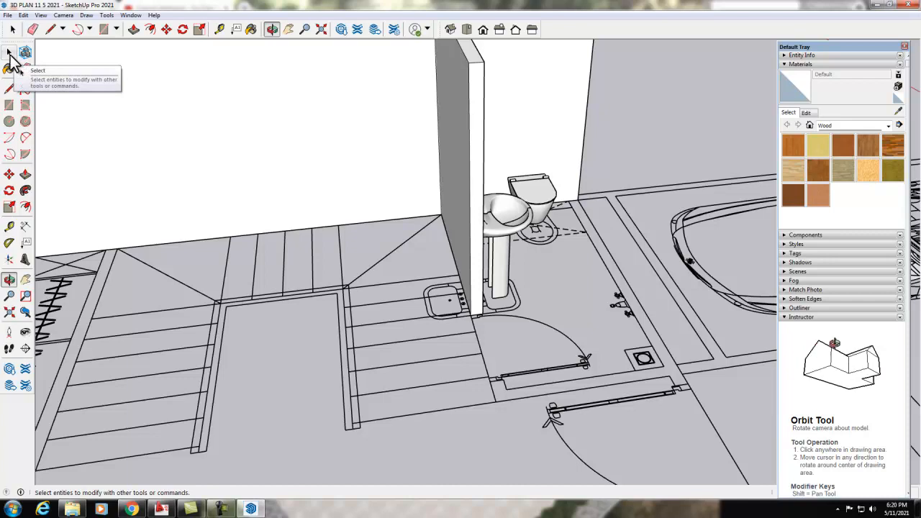
Step: Draw a rectangle over the wall strip between the bathroom and the car parking area, from the back wall to the door jamb
left_click(9, 53)
left_click(10, 87)
left_click(9, 105)
left_click(578, 200)
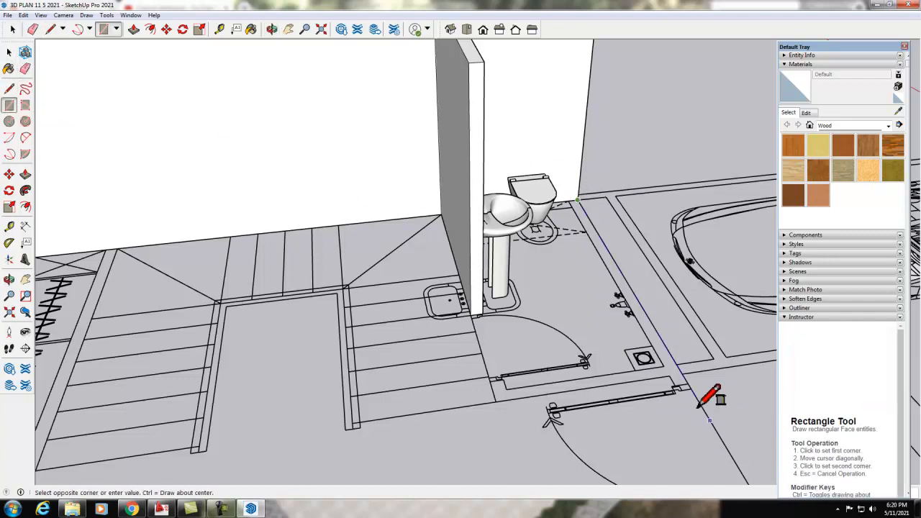
scroll(678, 381, "up", 4)
left_click(679, 380)
scroll(477, 407, "down", 2)
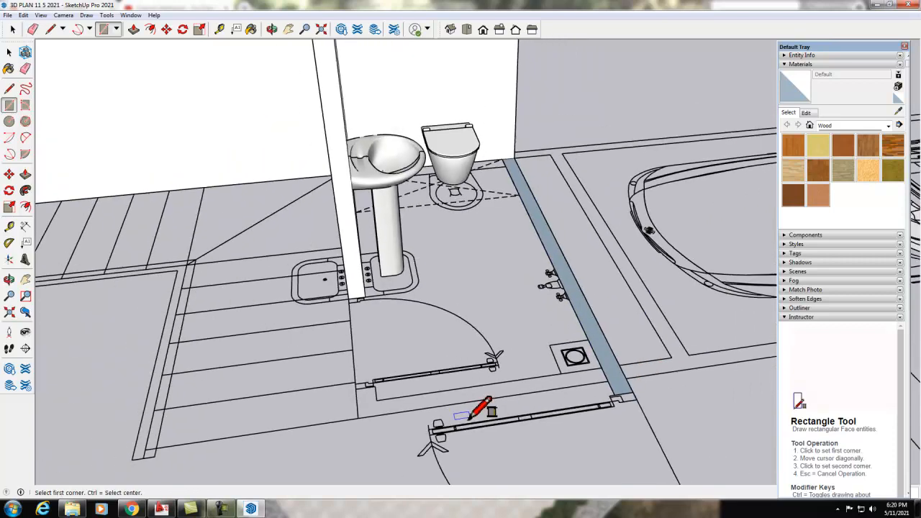
scroll(41, 260, "down", 2)
Step: Push/Pull the new strip upward into a wall the same height as the existing bathroom walls
left_click(25, 174)
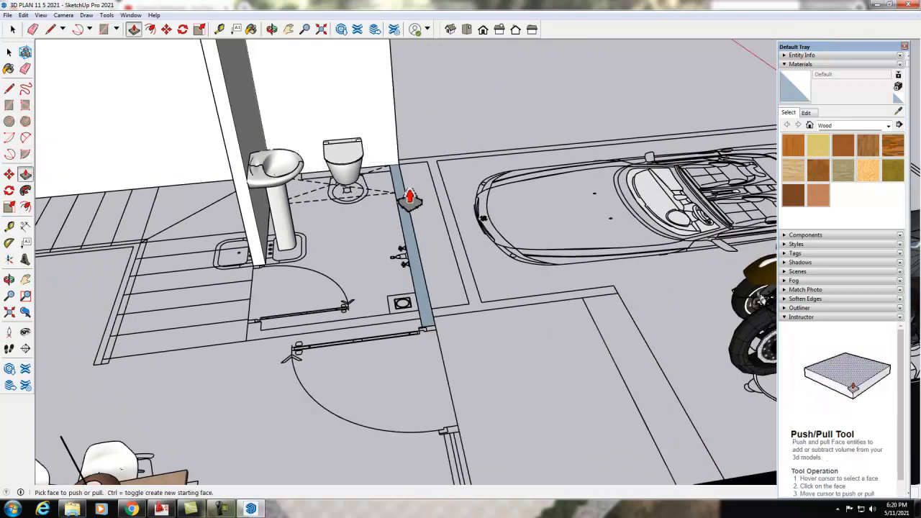
scroll(403, 202, "down", 2)
left_click(397, 207)
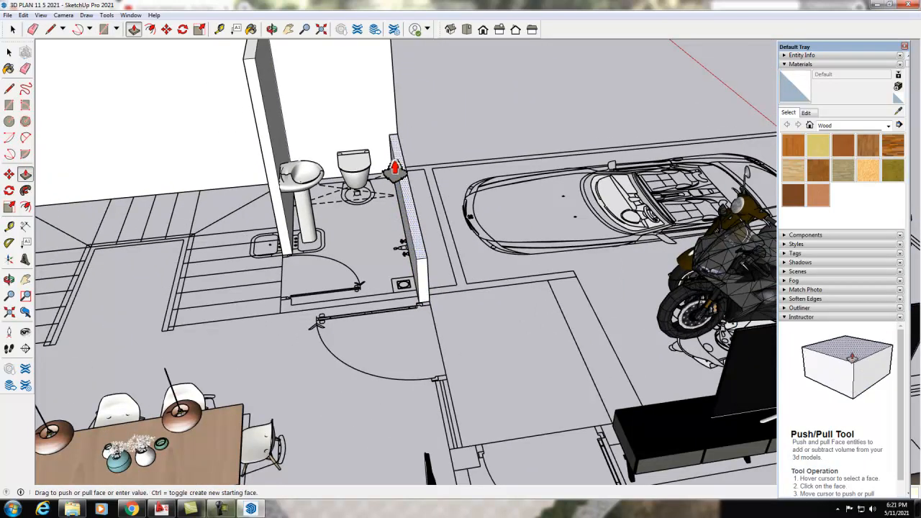
key("Return")
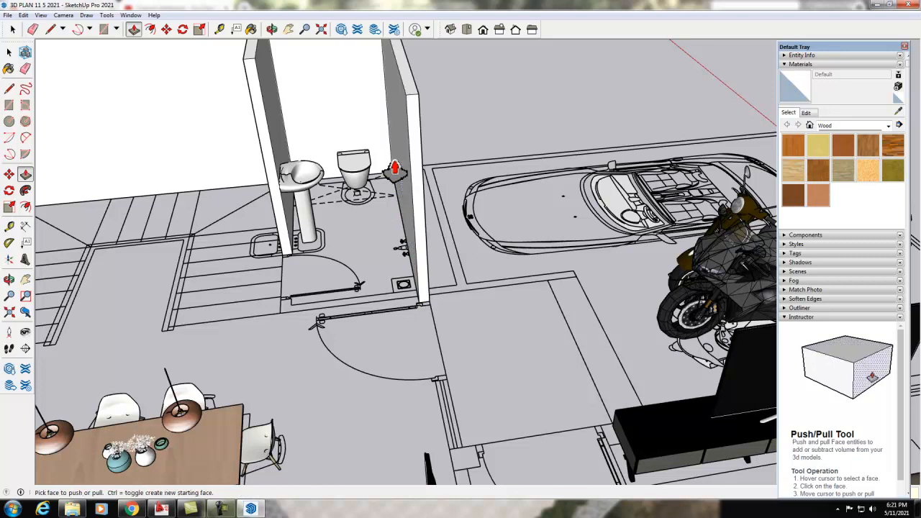
Step: Search 3D Warehouse for "TAP" models
left_click(13, 30)
scroll(356, 216, "up", 2)
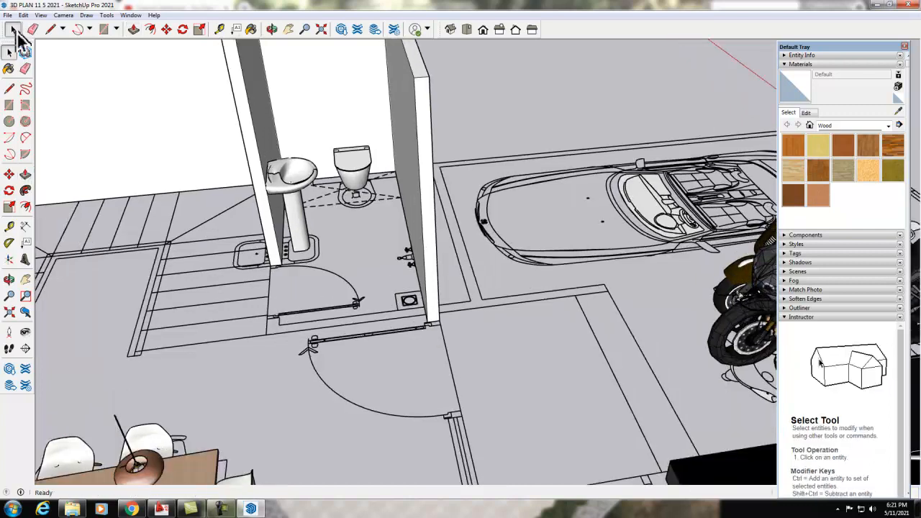
left_click(131, 15)
left_click(167, 92)
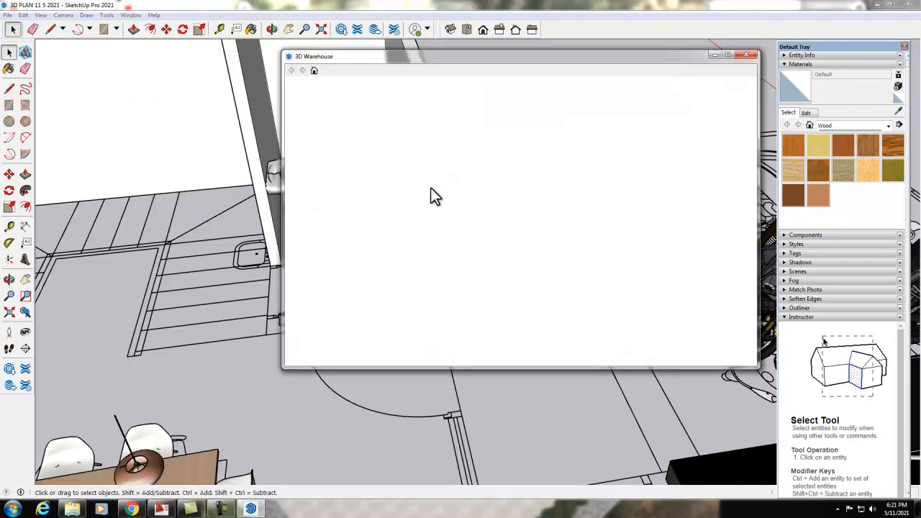
left_click(495, 91)
key("BackSpace")
key("BackSpace")
key("BackSpace")
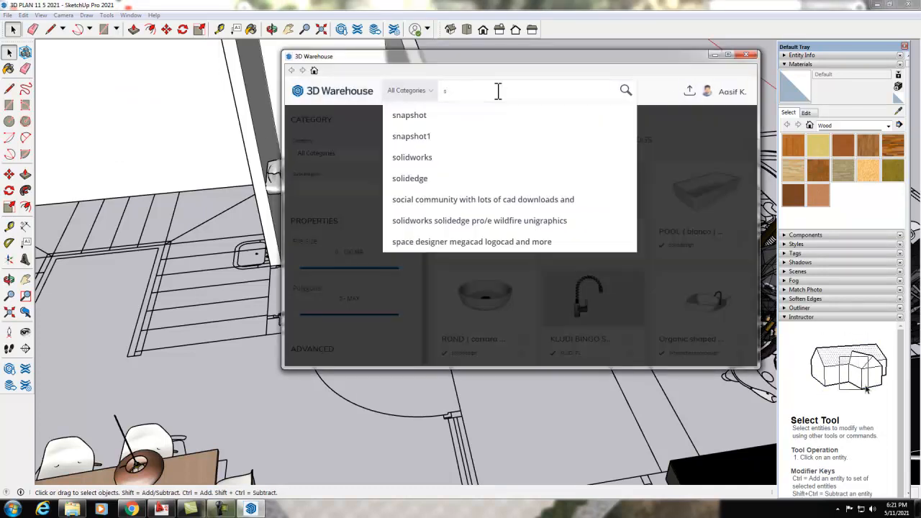
key("BackSpace")
type("TAP")
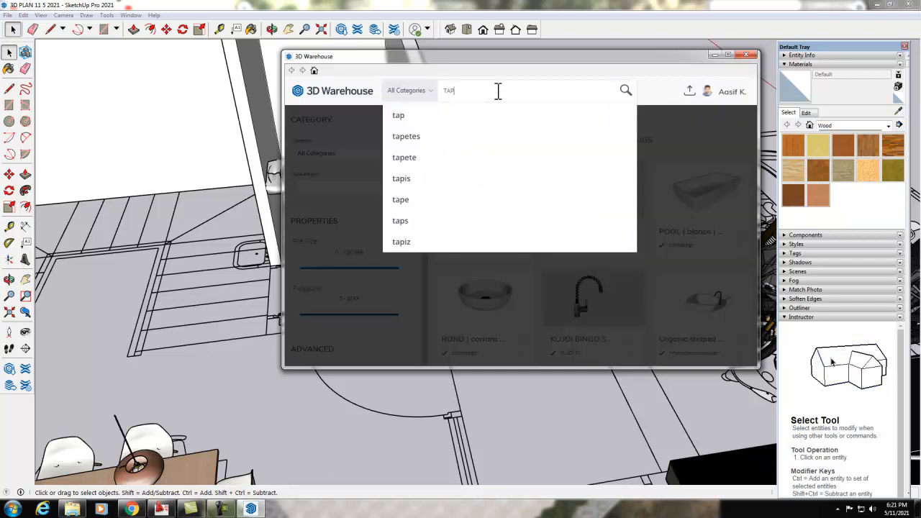
key("Return")
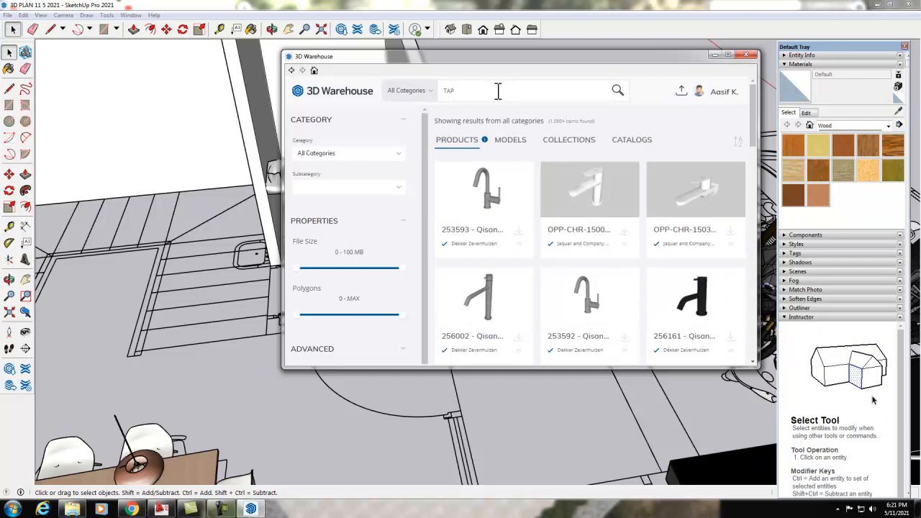
Step: Load the 256027 Qisani Flow wall-mounted tap directly into the model and place it on the bathroom floor near the tap symbol
scroll(638, 293, "down", 4)
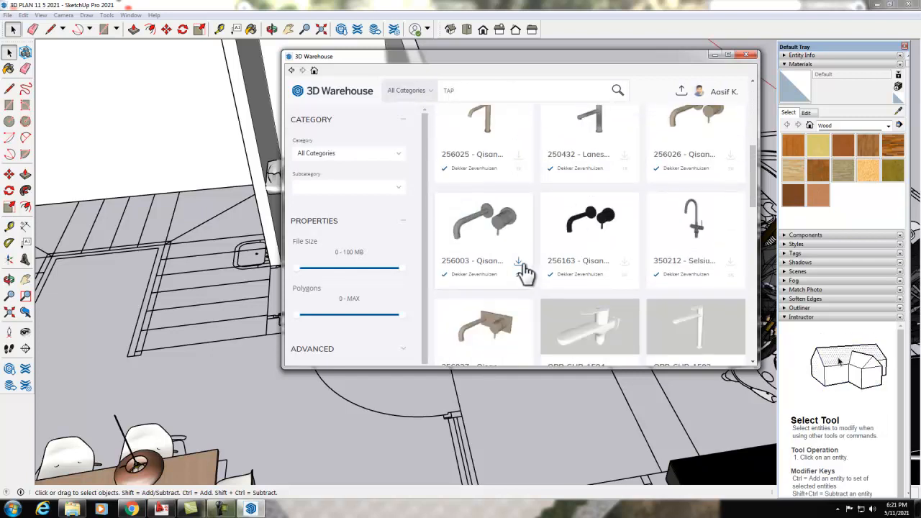
scroll(559, 299, "down", 1)
left_click(494, 276)
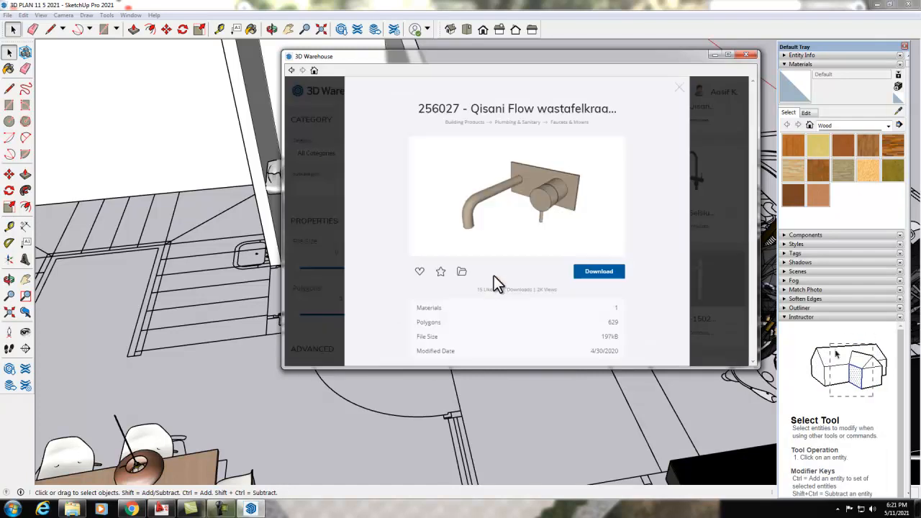
left_click(612, 281)
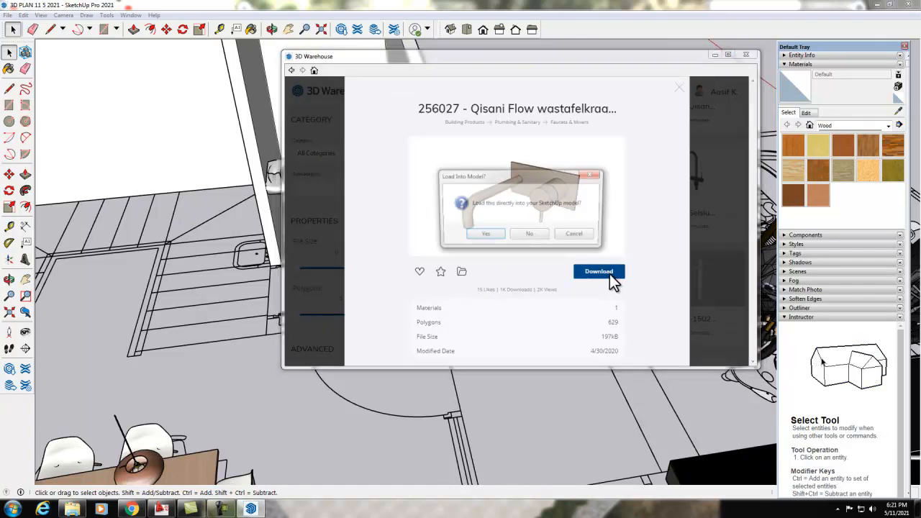
left_click(489, 237)
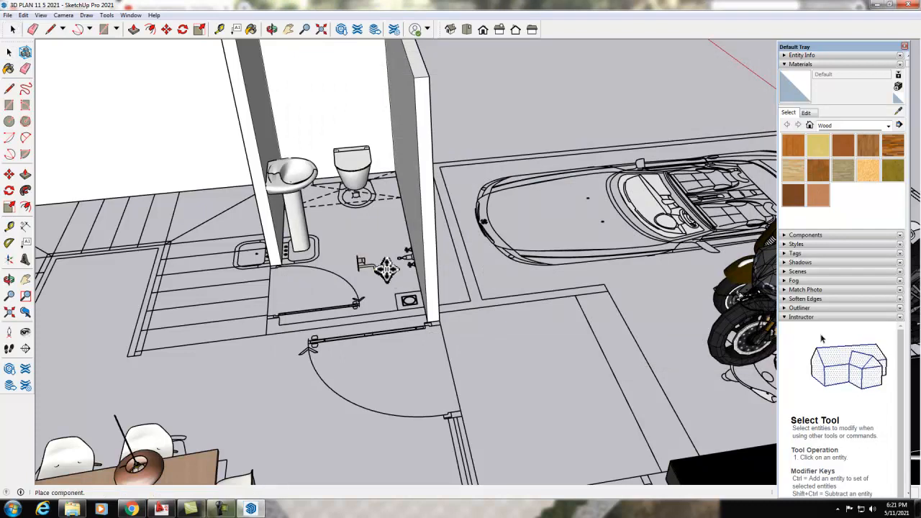
left_click(375, 267)
Step: Rotate the tap 180 degrees on the floor plane so its back plate faces the wall beside the car
scroll(370, 266, "up", 5)
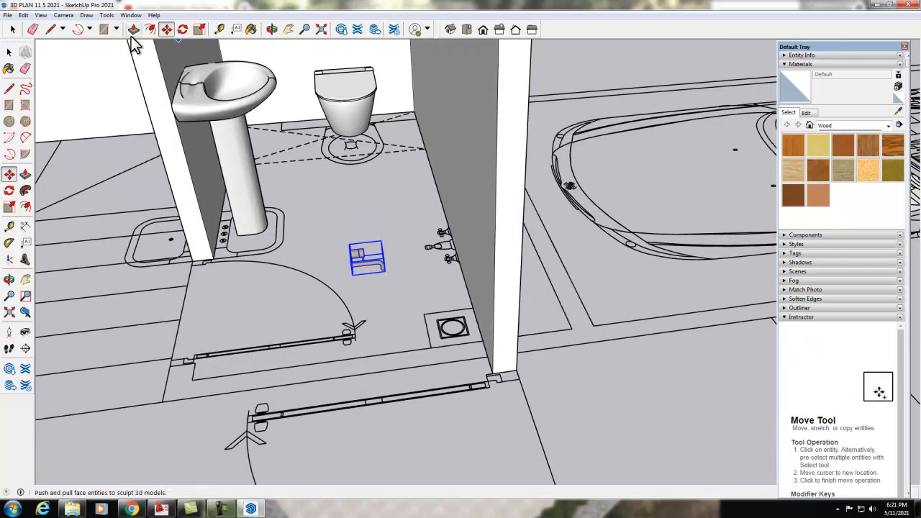
left_click(183, 29)
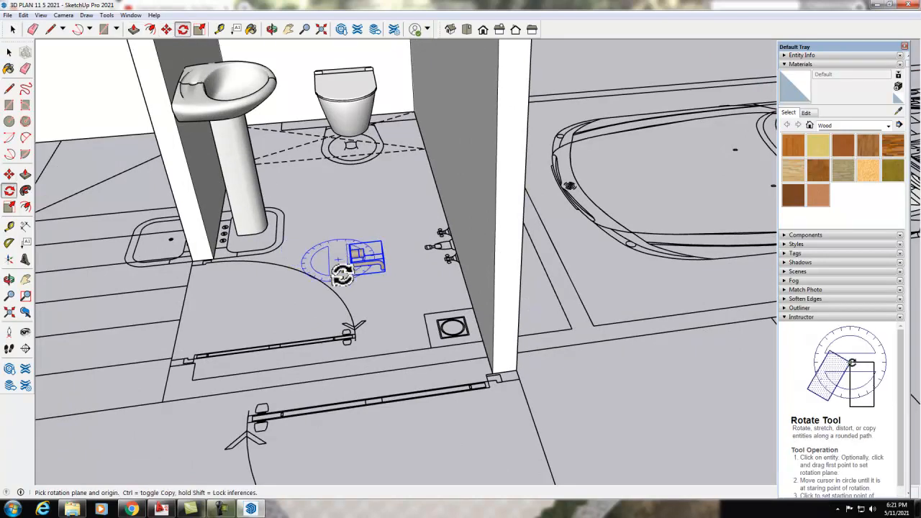
scroll(344, 281, "up", 5)
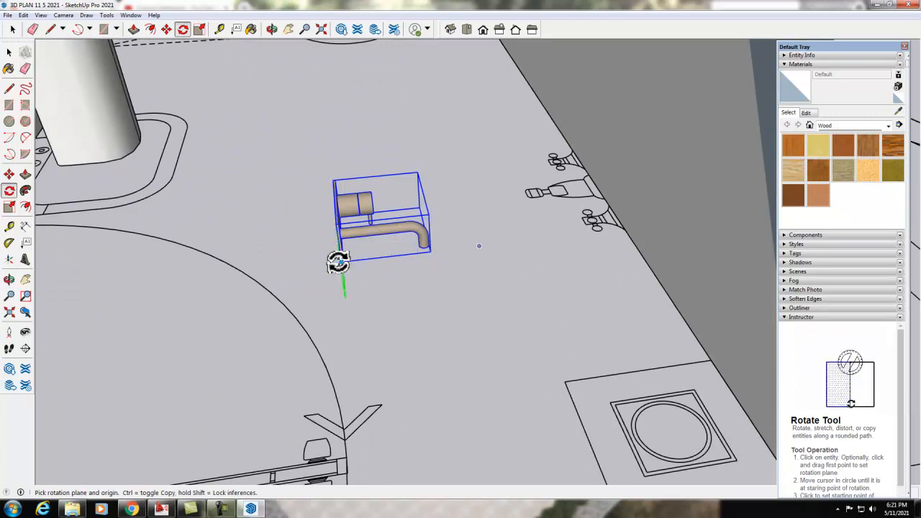
left_click(381, 259)
left_click(333, 262)
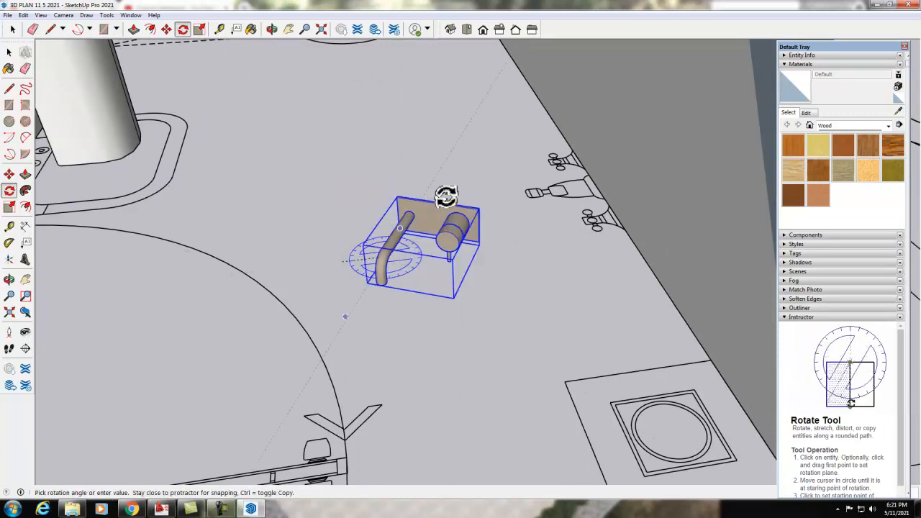
left_click(500, 242)
scroll(268, 370, "down", 4)
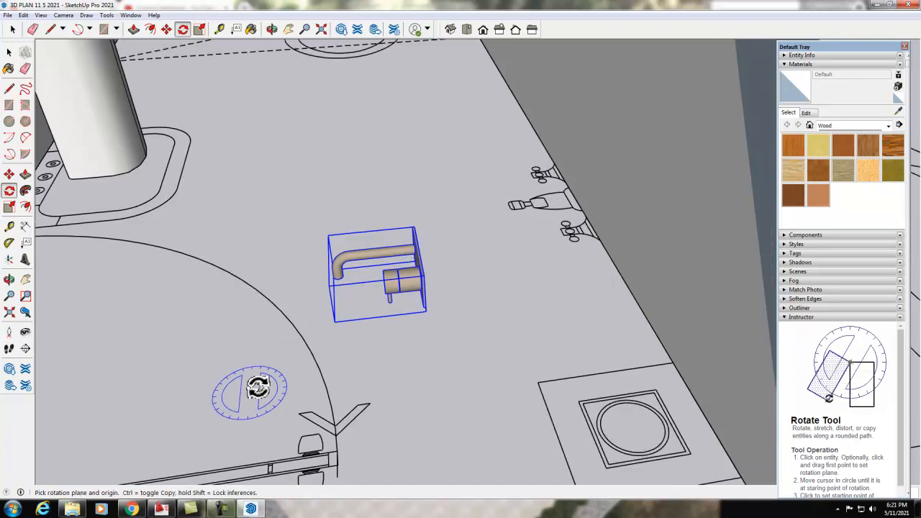
left_click(13, 29)
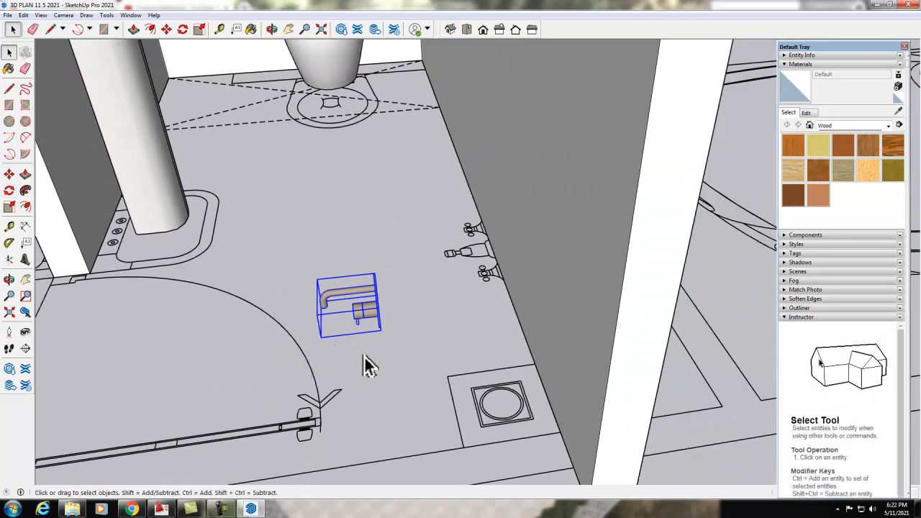
Step: Move the tap onto the tap symbol and set the back plate's lower corner against the wall beside the car
scroll(370, 346, "down", 4)
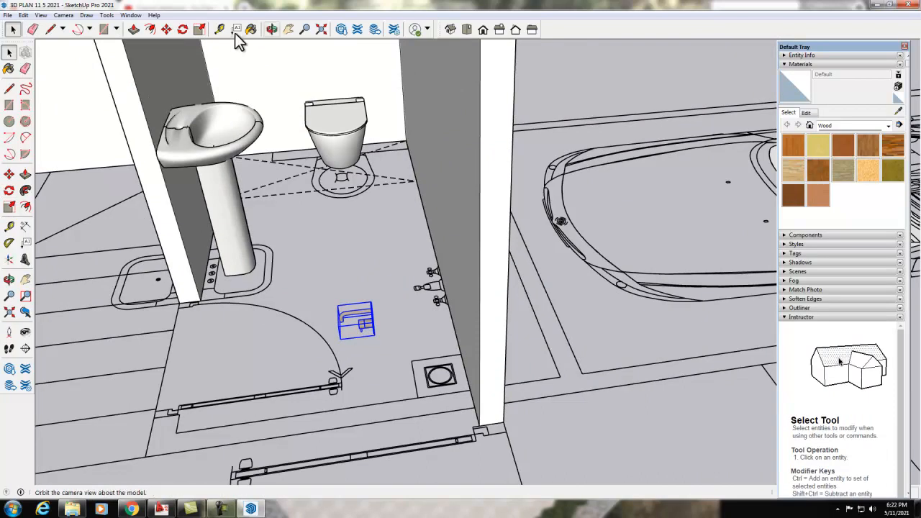
left_click(166, 29)
left_click(372, 322)
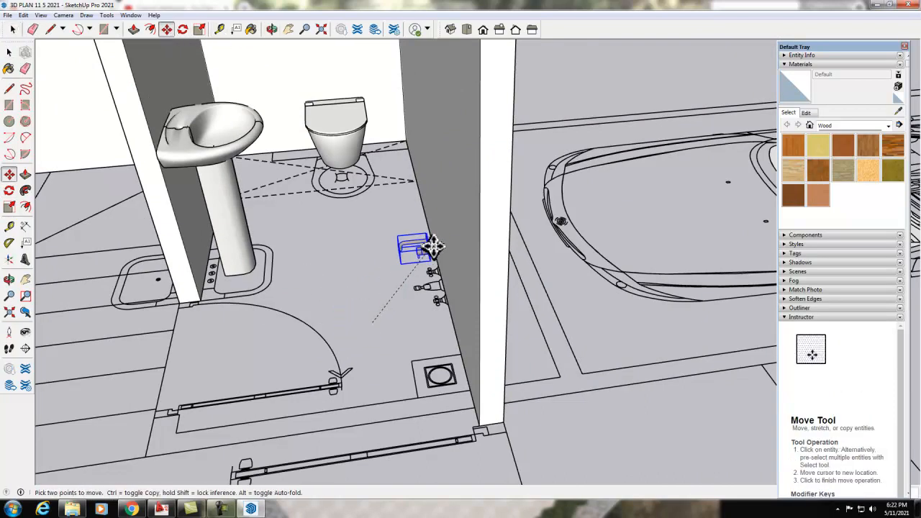
left_click(431, 280)
scroll(431, 312, "up", 3)
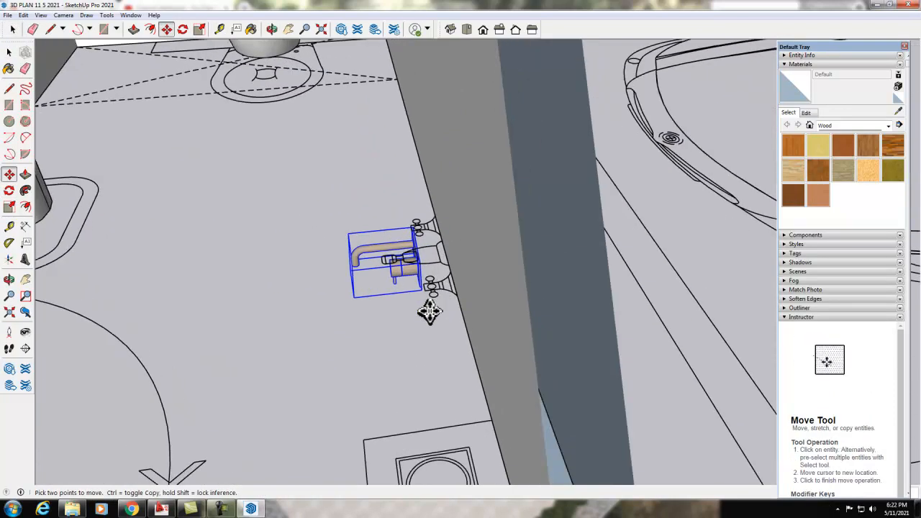
scroll(430, 312, "up", 1)
left_click(424, 282)
left_click(469, 291)
scroll(449, 312, "down", 1)
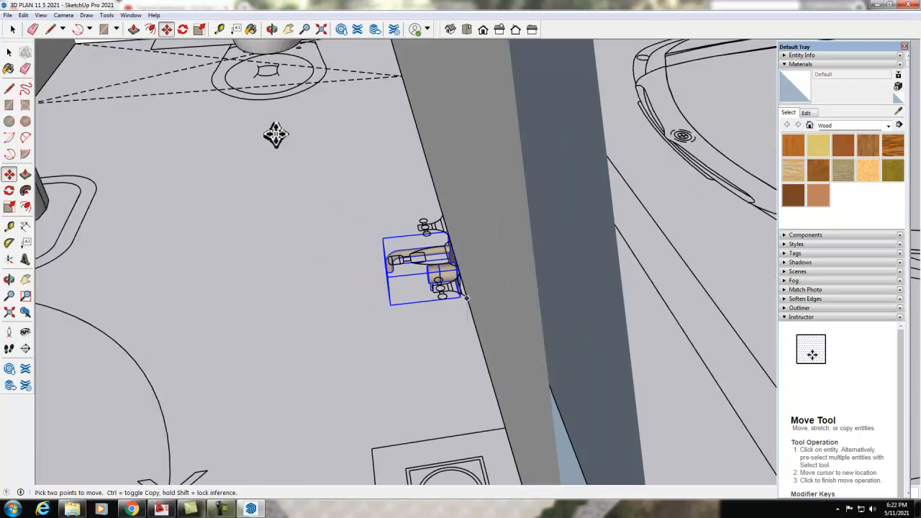
Step: Raise the tap vertically off the floor along the wall face, above the tap symbol
left_click(500, 29)
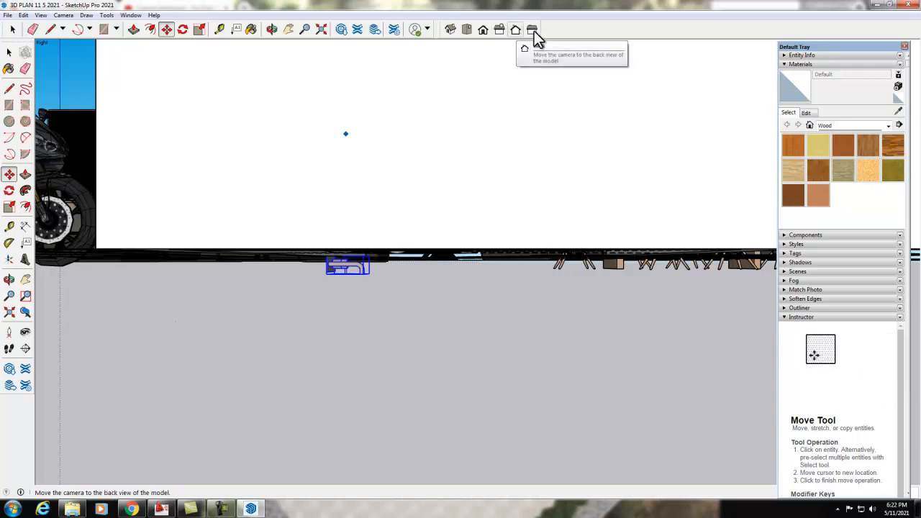
left_click(533, 30)
scroll(395, 222, "up", 4)
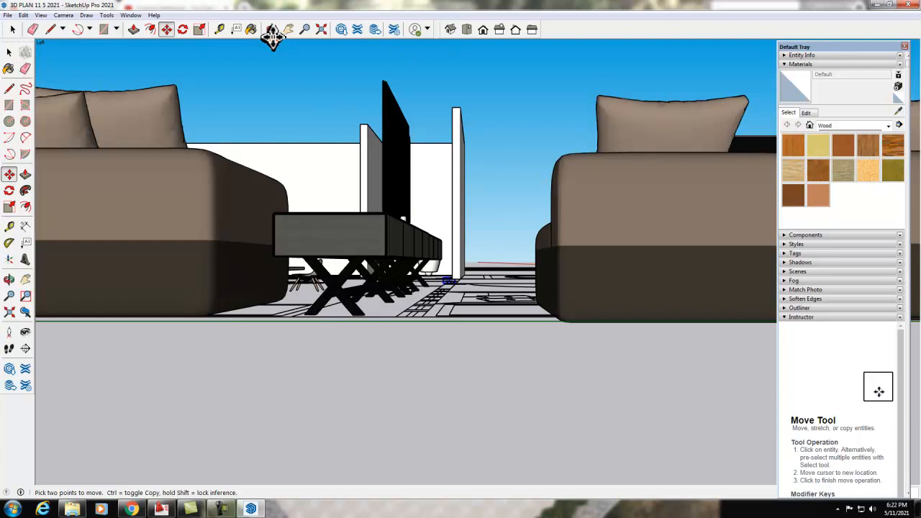
left_click(271, 30)
left_click_drag(315, 165, 392, 276)
scroll(411, 189, "up", 6)
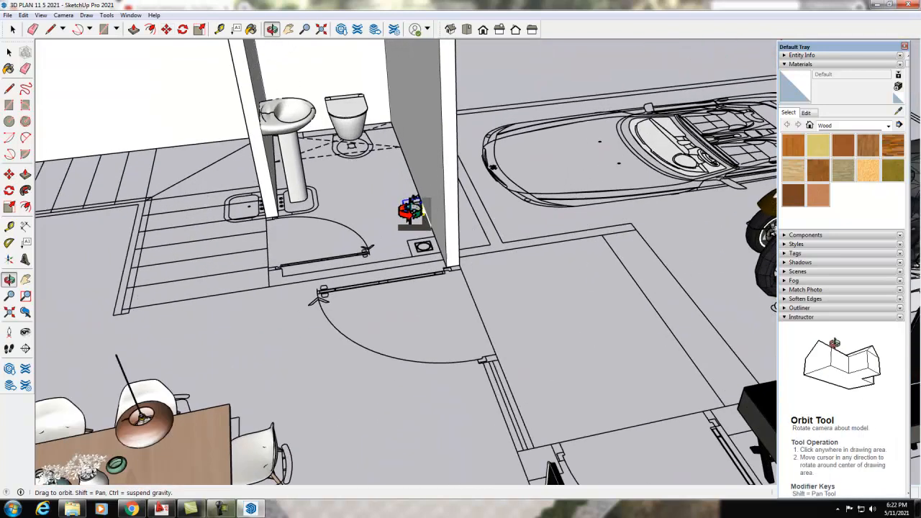
scroll(380, 372, "down", 3)
scroll(380, 381, "down", 1)
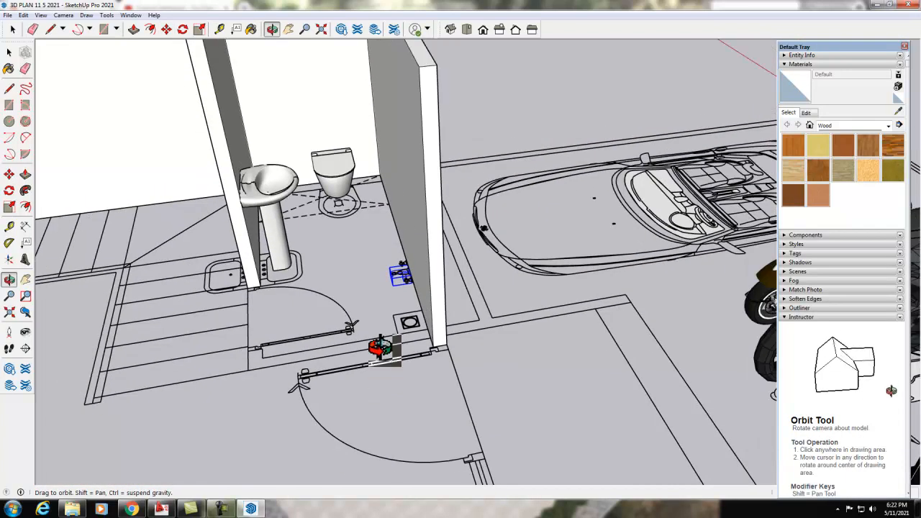
scroll(407, 324, "up", 1)
left_click_drag(407, 317, 409, 239)
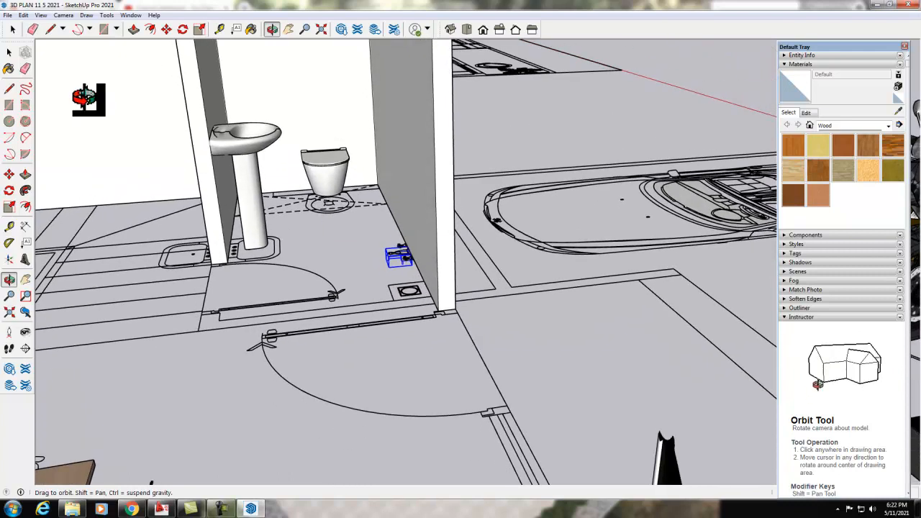
left_click(166, 30)
left_click(415, 249)
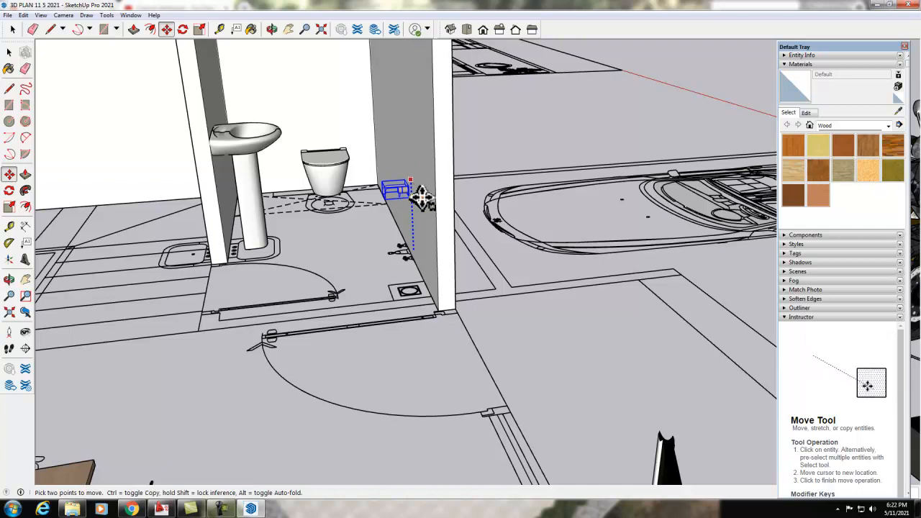
left_click(423, 195)
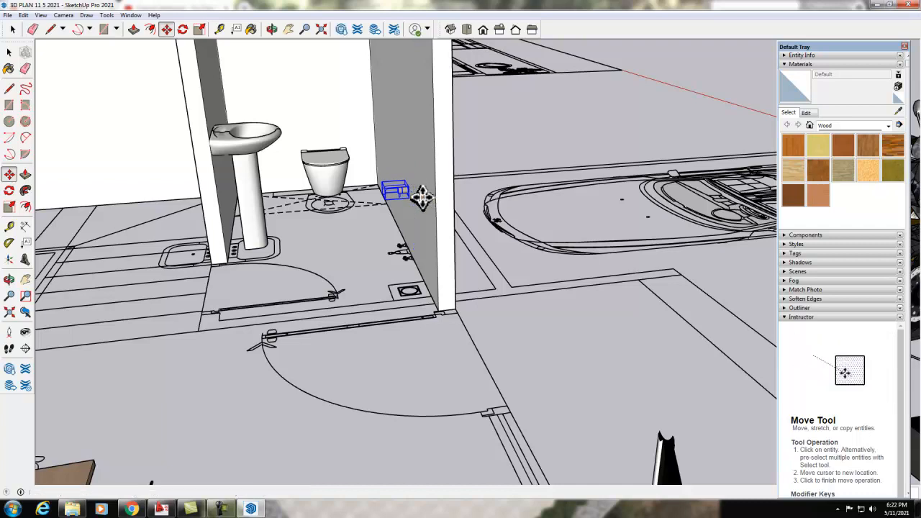
Step: Examine the raised tap and the whole furnished floor plan from several angles
scroll(366, 237, "down", 3)
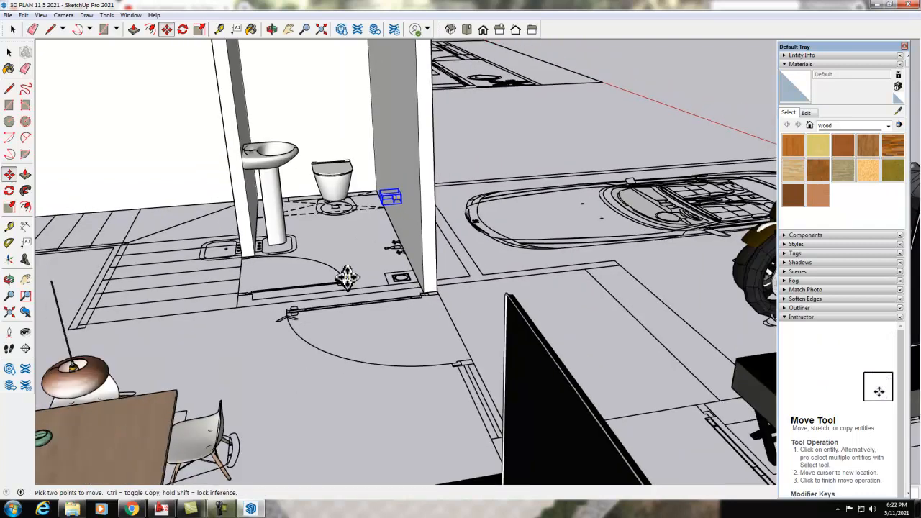
scroll(308, 370, "down", 4)
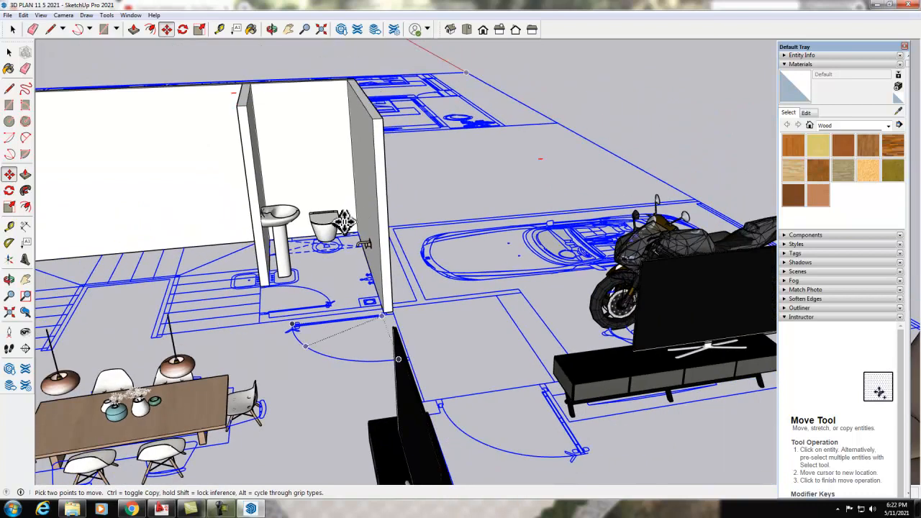
left_click(271, 29)
left_click_drag(302, 288, 389, 268)
scroll(391, 268, "down", 2)
left_click_drag(437, 430, 532, 338)
scroll(532, 356, "down", 1)
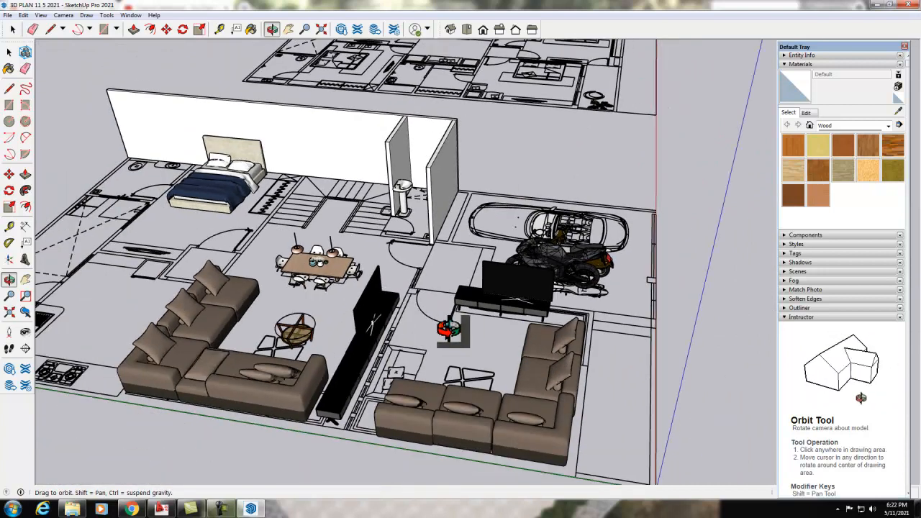
scroll(429, 348, "down", 1)
scroll(363, 316, "down", 1)
left_click_drag(358, 314, 390, 317)
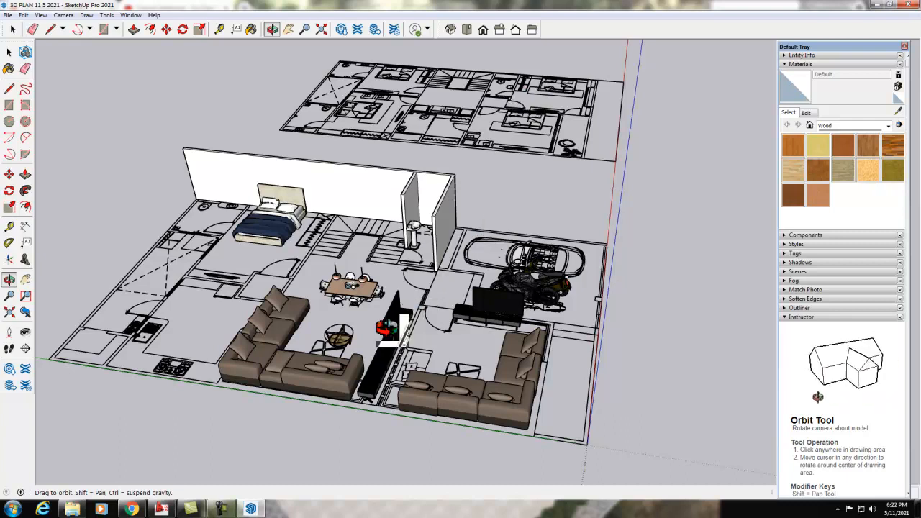
left_click_drag(422, 318, 336, 335)
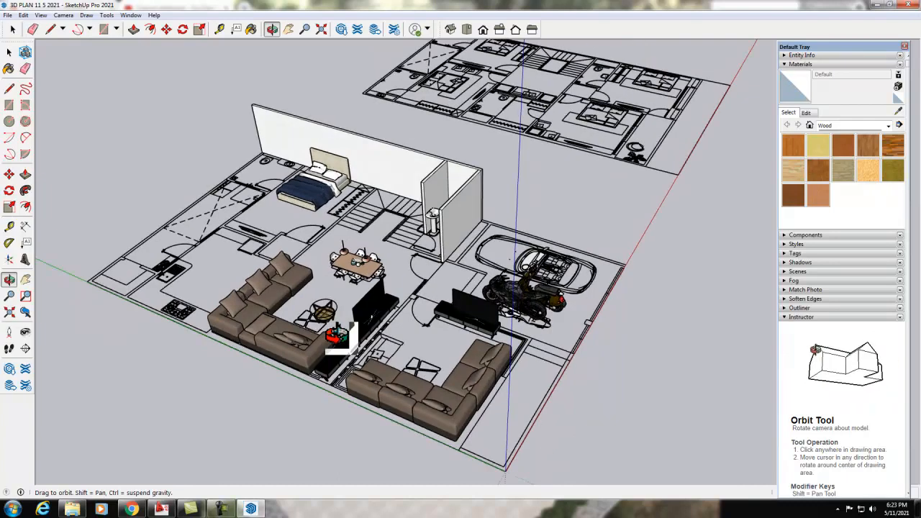
left_click_drag(381, 420, 383, 406)
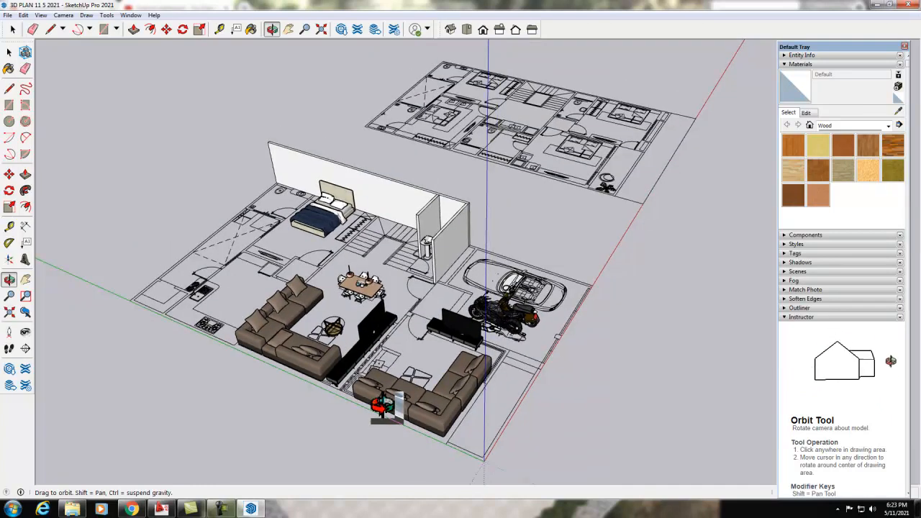